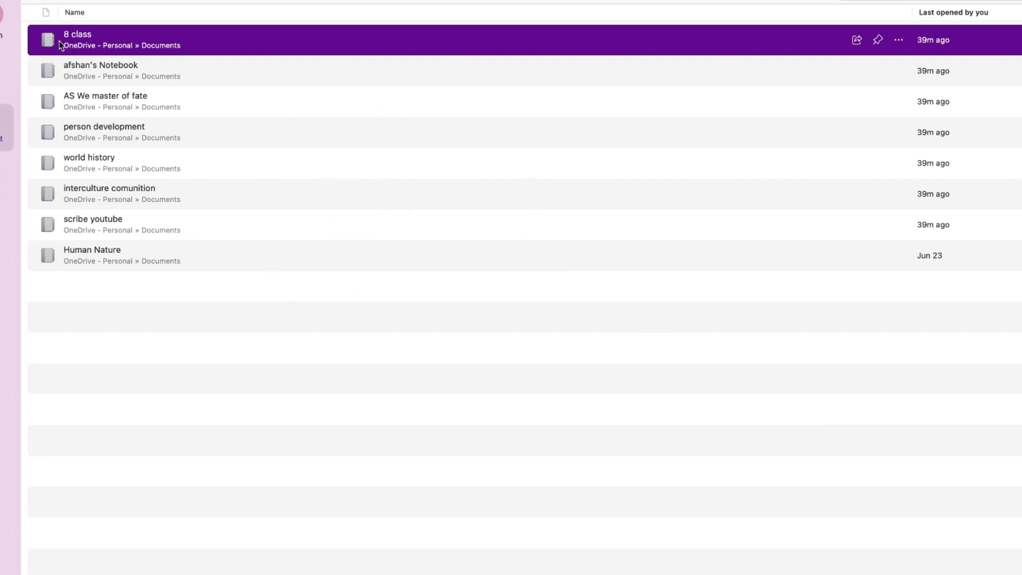
pyautogui.click(3, 74)
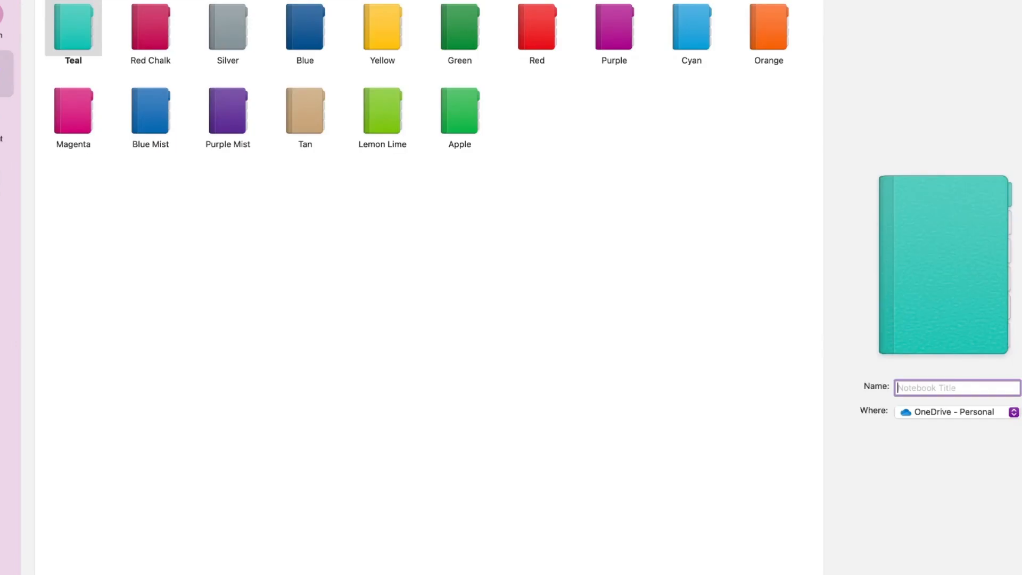
pyautogui.click(1014, 413)
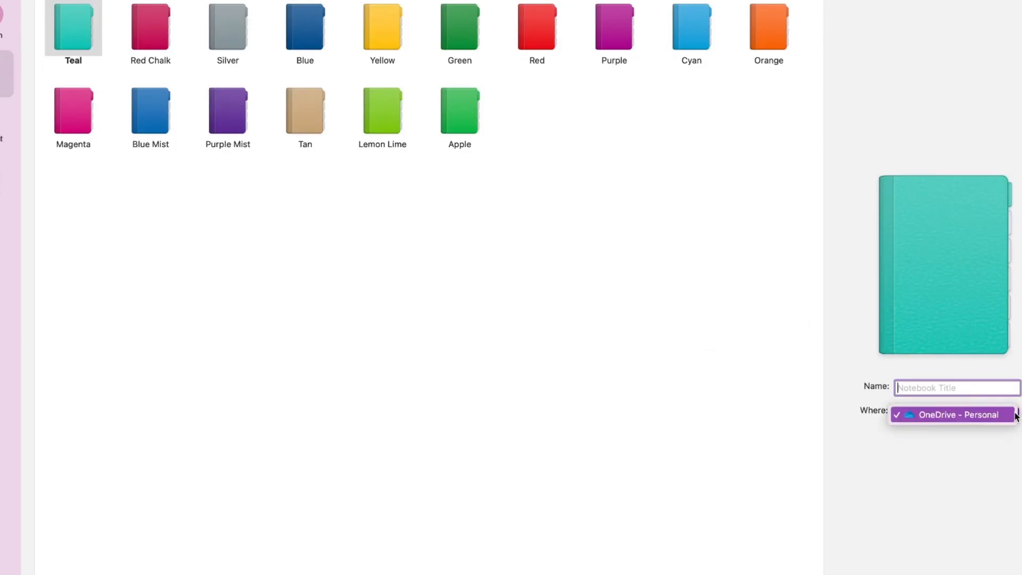
pyautogui.click(917, 519)
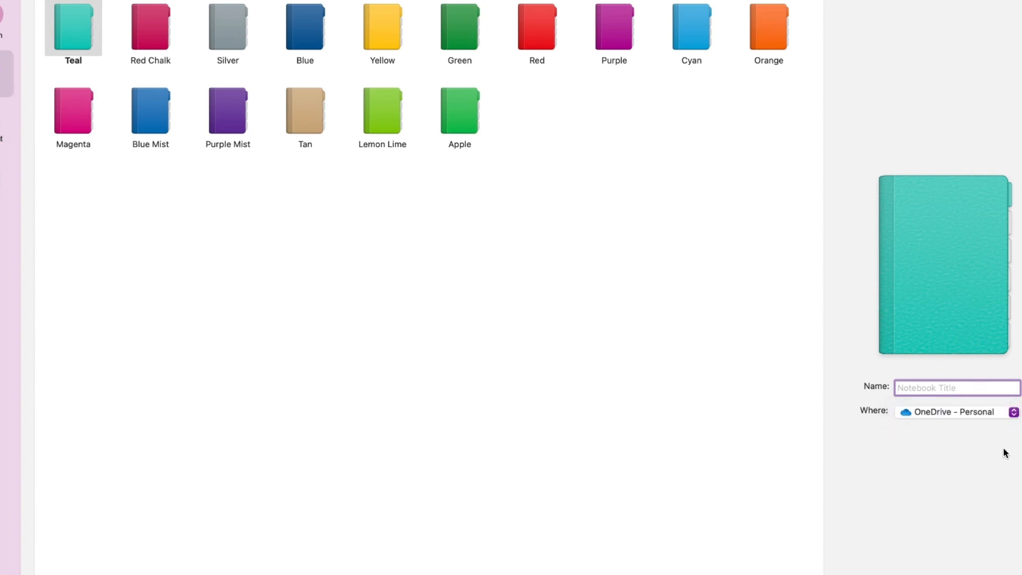
pyautogui.click(6, 130)
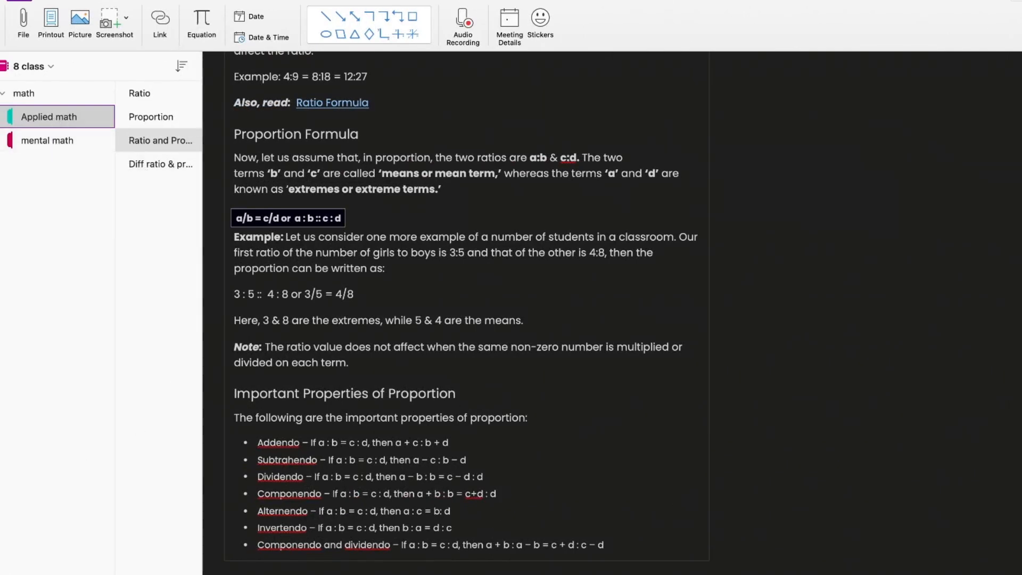
# Add a section named "english" to the math group of the 8 class notebook
pyautogui.press('super+t')
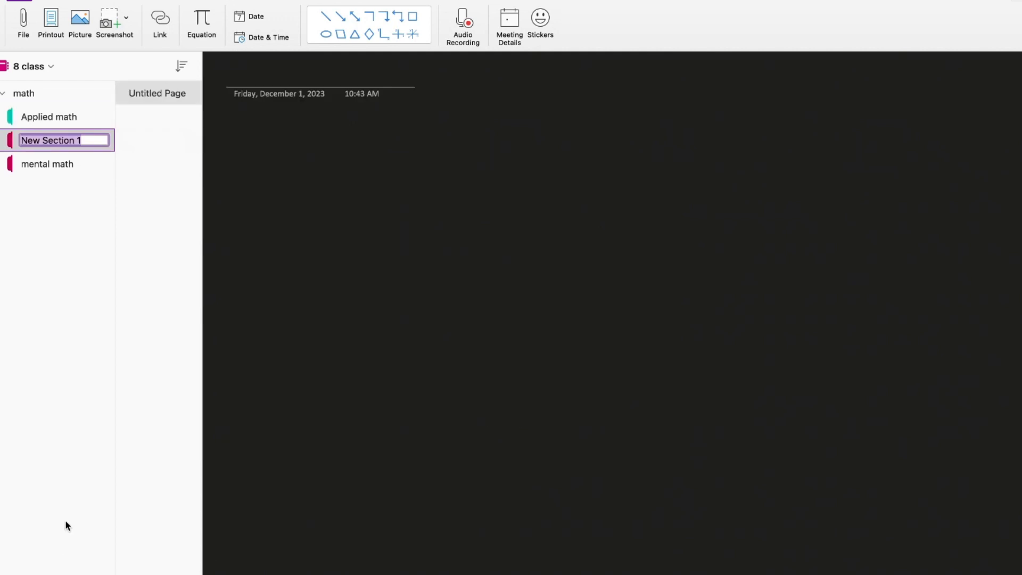
pyautogui.press('BackSpace')
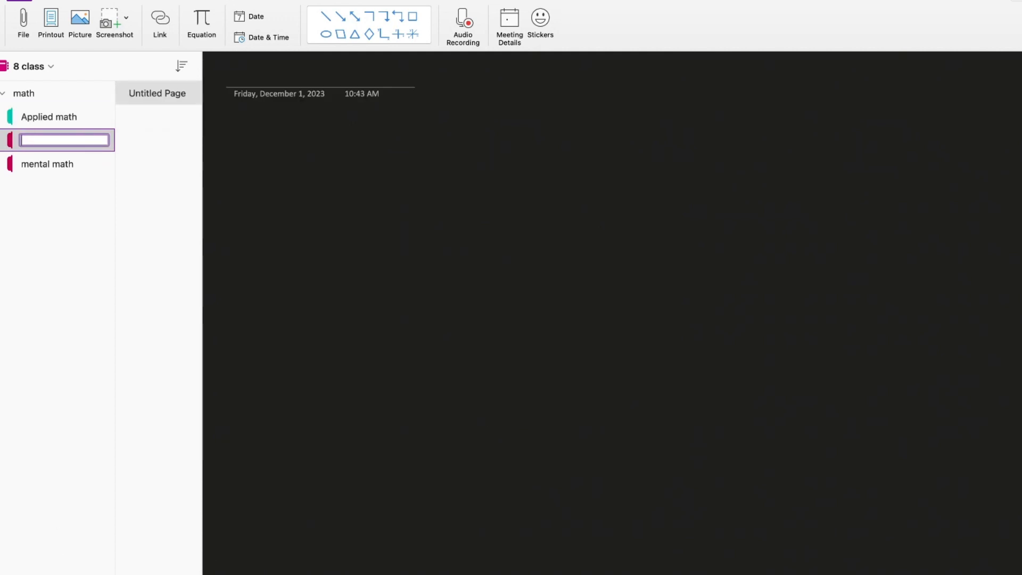
pyautogui.write('english')
# Add another section named "math past paper" below the english section
pyautogui.press('super+t')
pyautogui.write('math past')
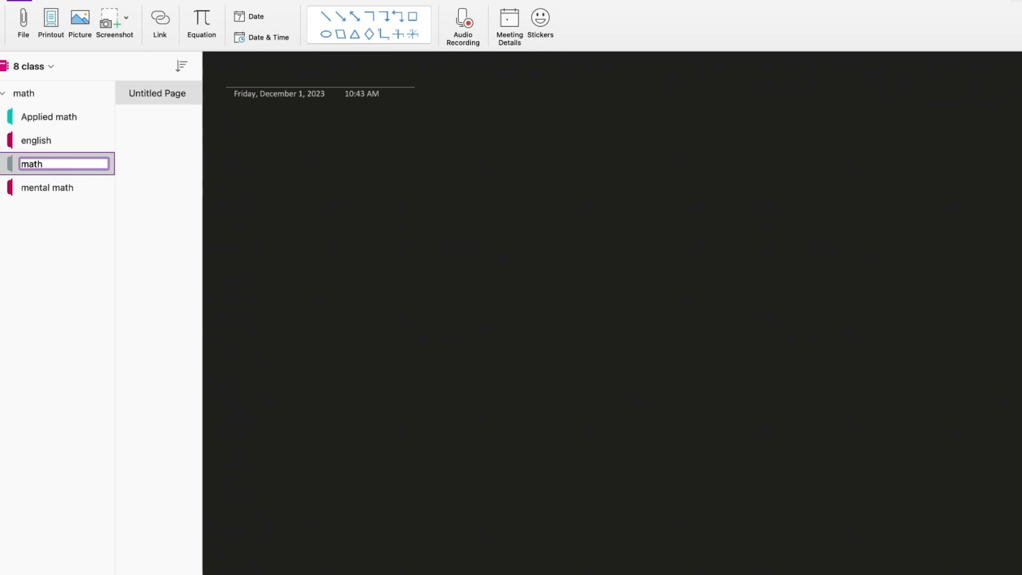
pyautogui.write(' paper')
pyautogui.press('Return')
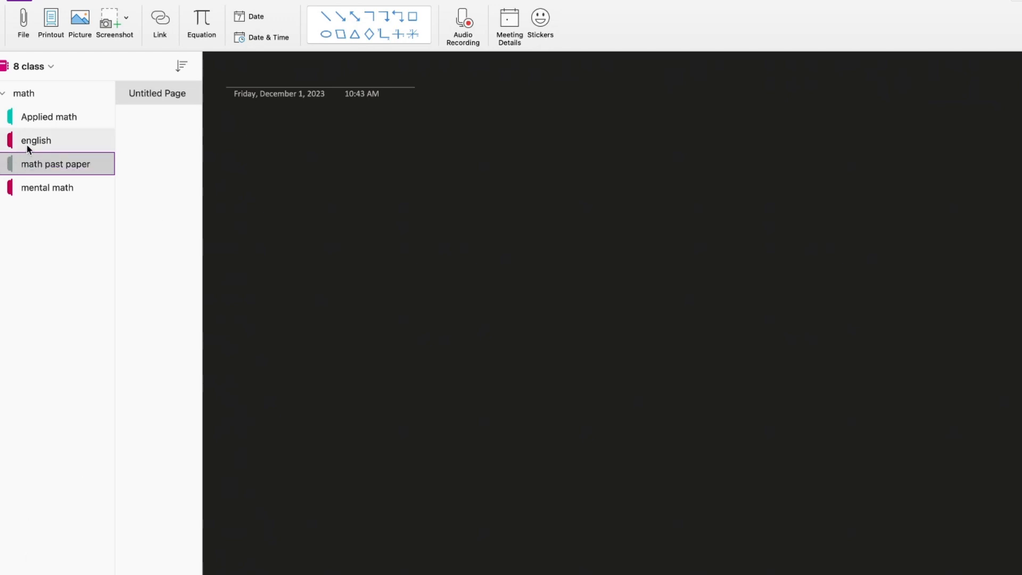
# Open the Applied math section's Ratio page and narrow the section list to give the page names more room
pyautogui.click(51, 122)
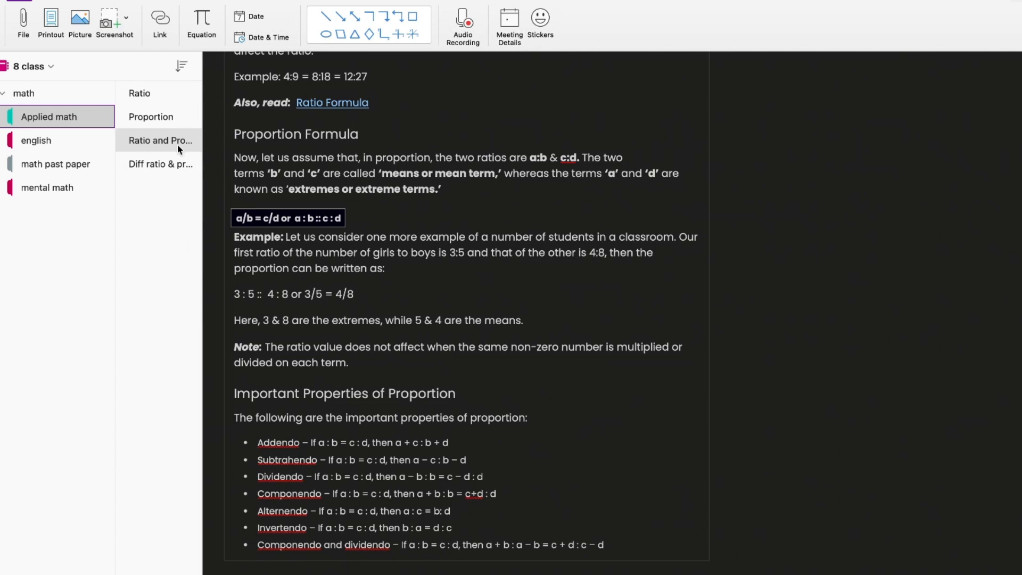
pyautogui.click(138, 93)
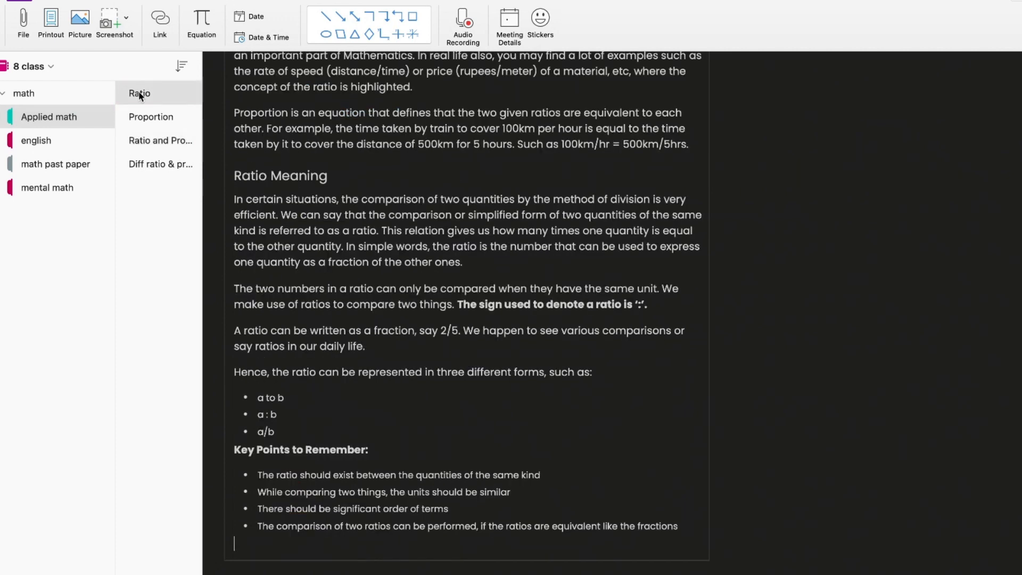
pyautogui.click(155, 121)
pyautogui.click(160, 91)
pyautogui.moveTo(113, 376)
pyautogui.mouseDown()
pyautogui.moveTo(136, 376)
pyautogui.moveTo(95, 375)
pyautogui.mouseUp()
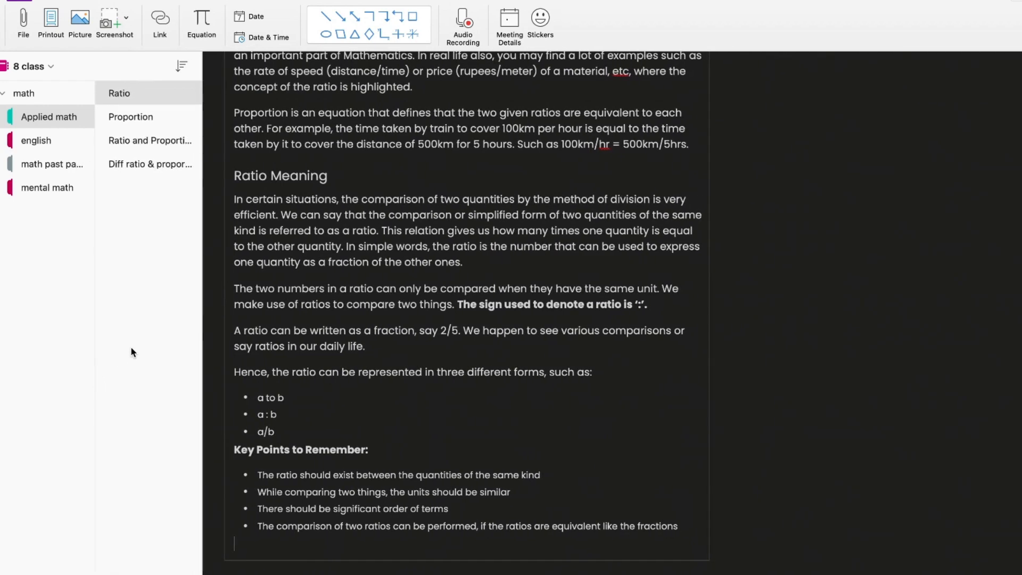
# Look through the Applied math pages and make the Proportion page a subpage of Ratio
pyautogui.scroll(2, 325, 202)
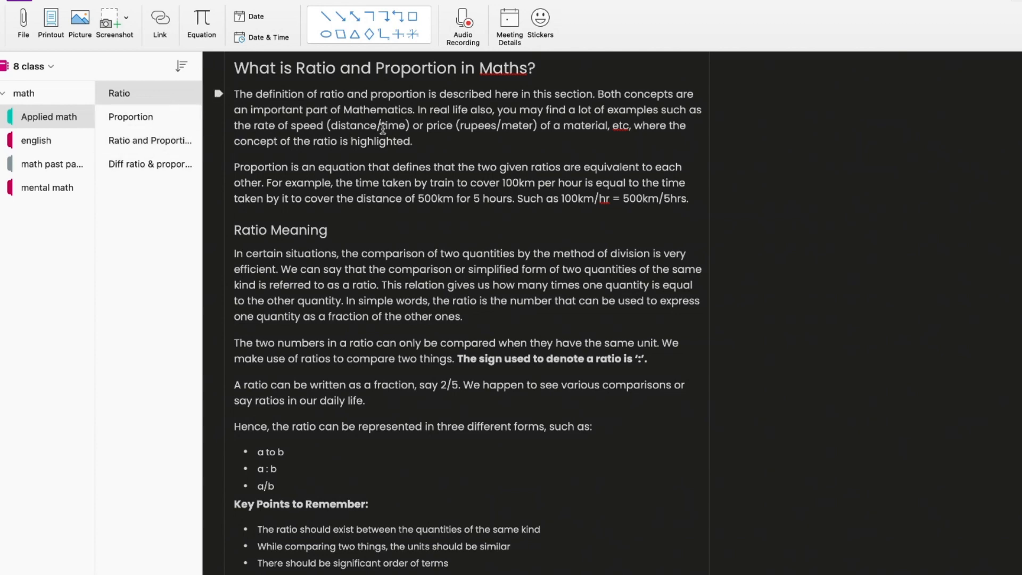
pyautogui.scroll(9, 382, 128)
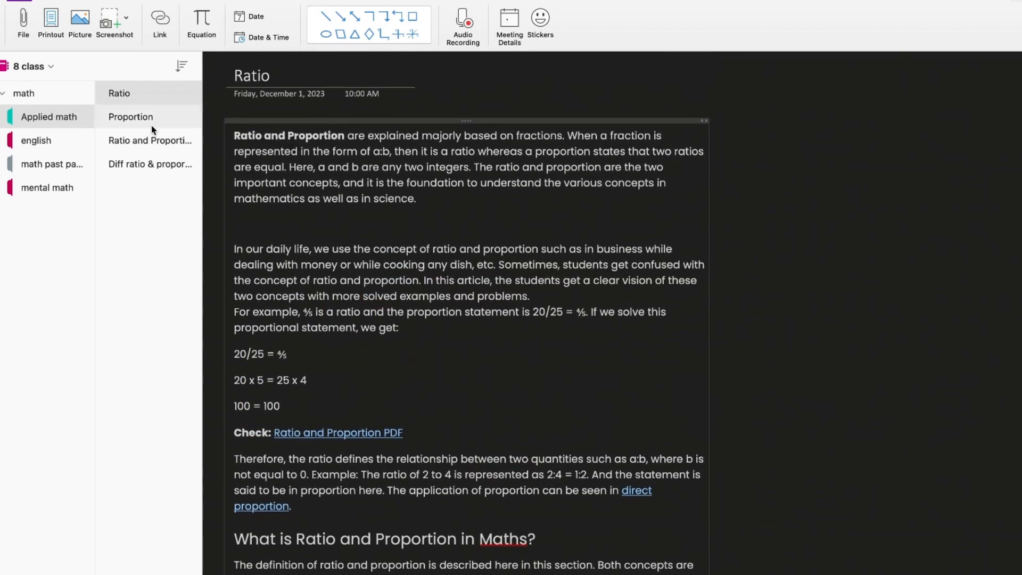
pyautogui.click(149, 125)
pyautogui.click(149, 127)
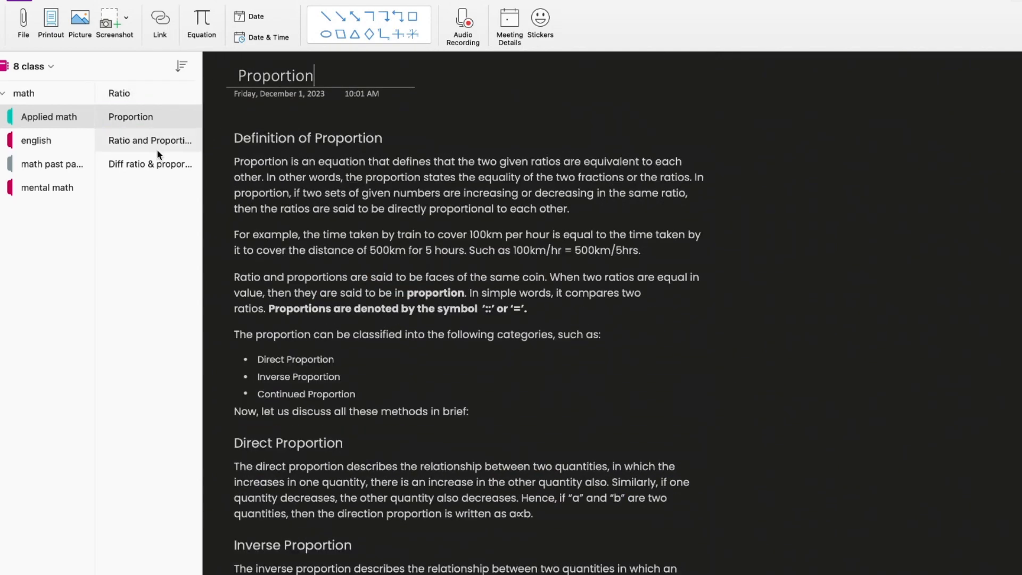
pyautogui.click(160, 161)
pyautogui.click(163, 141)
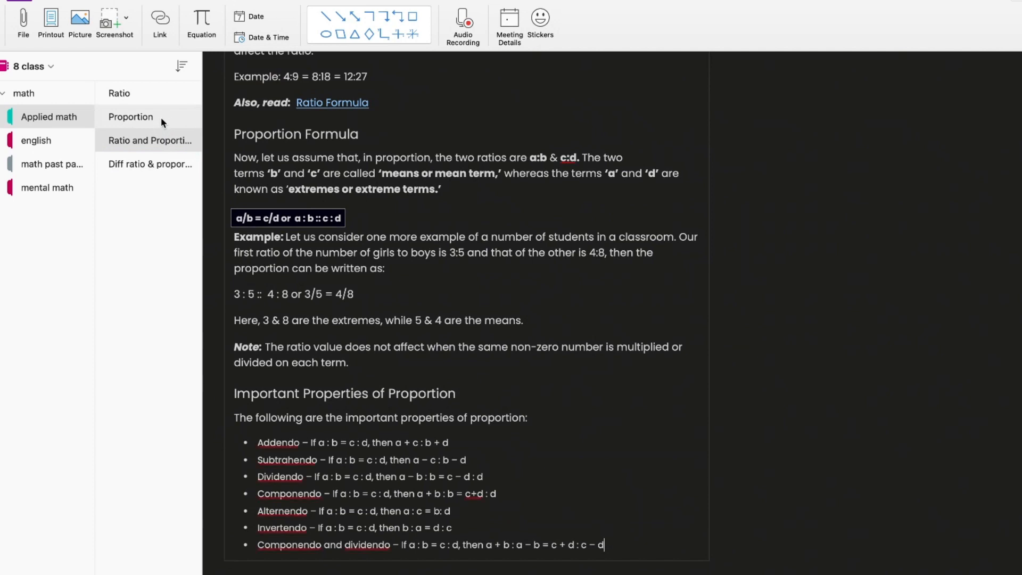
pyautogui.click(161, 117)
pyautogui.rightClick(161, 117)
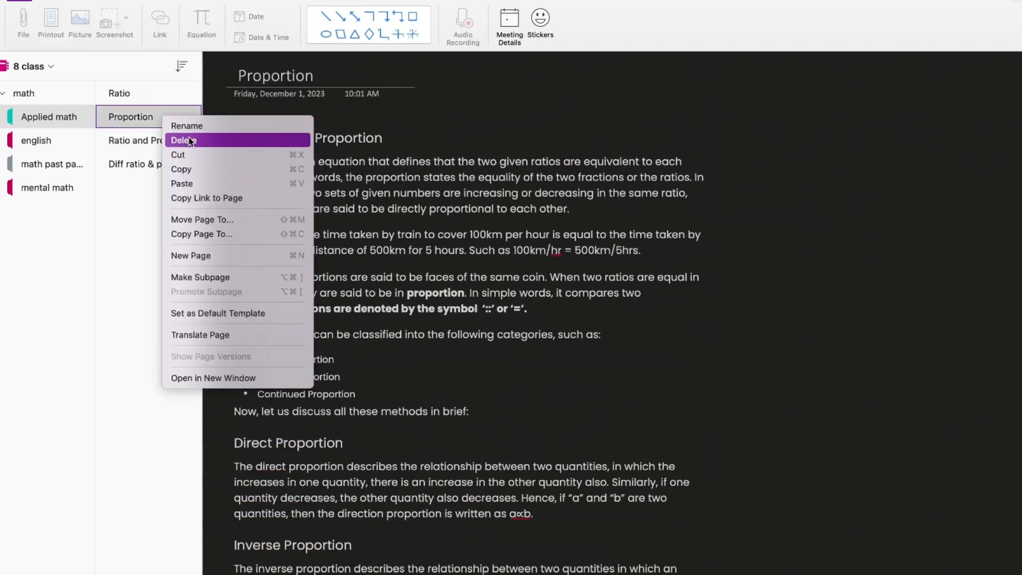
pyautogui.click(213, 277)
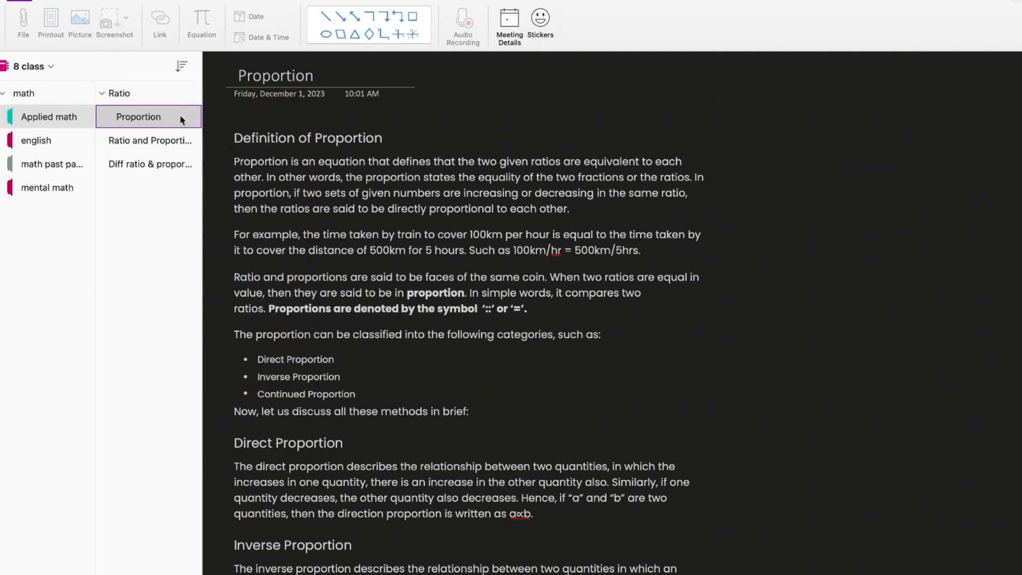
# Make the "Ratio and Proportion" and "Diff ratio & proportion" pages subpages of Ratio as well
pyautogui.rightClick(168, 142)
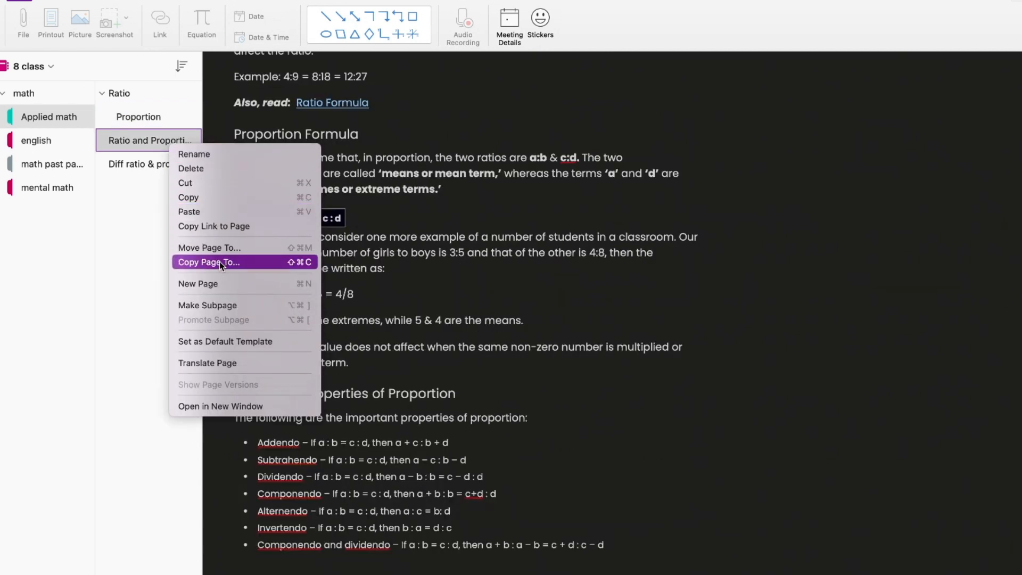
pyautogui.click(221, 305)
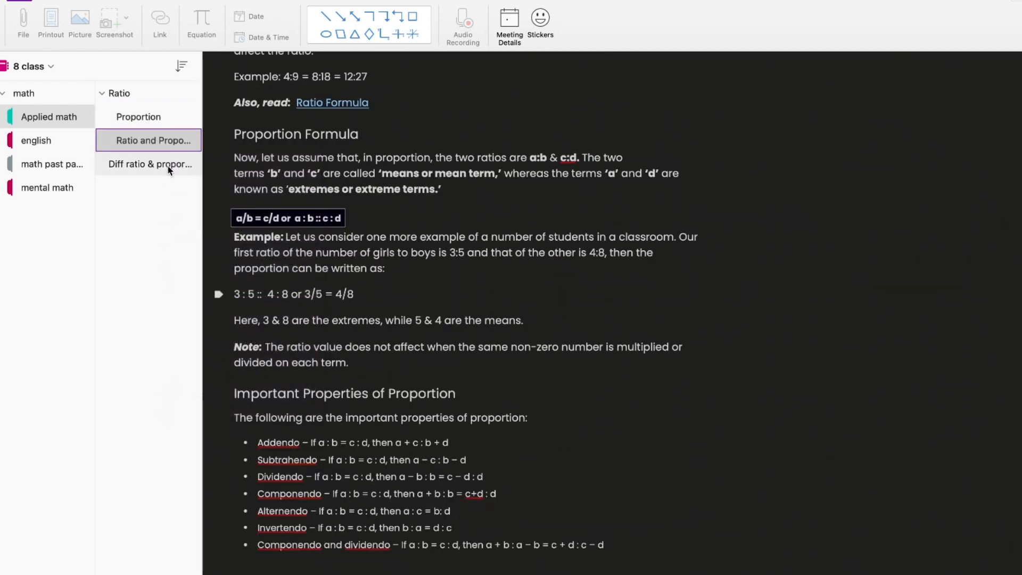
pyautogui.click(167, 168)
pyautogui.rightClick(170, 169)
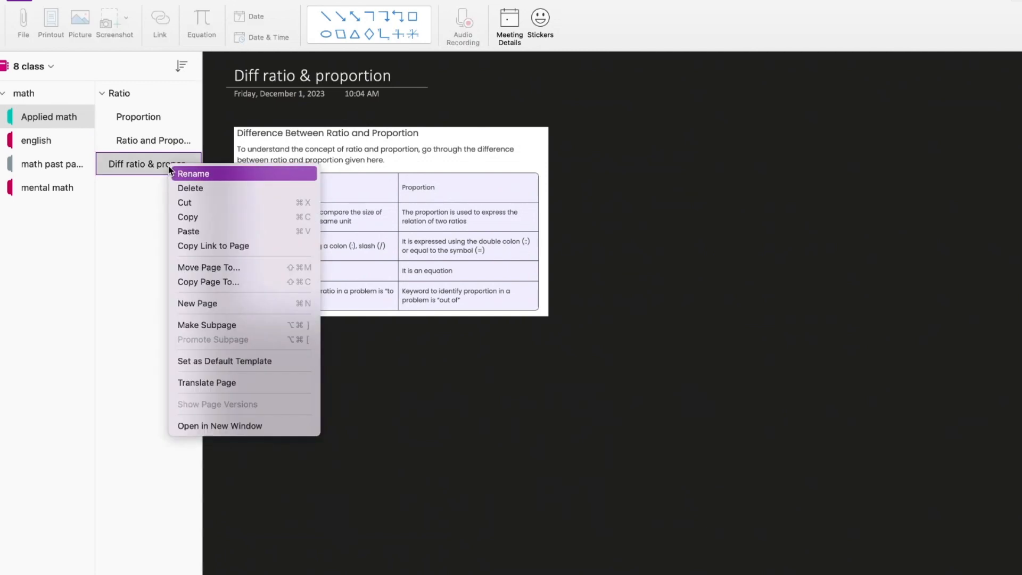
pyautogui.click(226, 324)
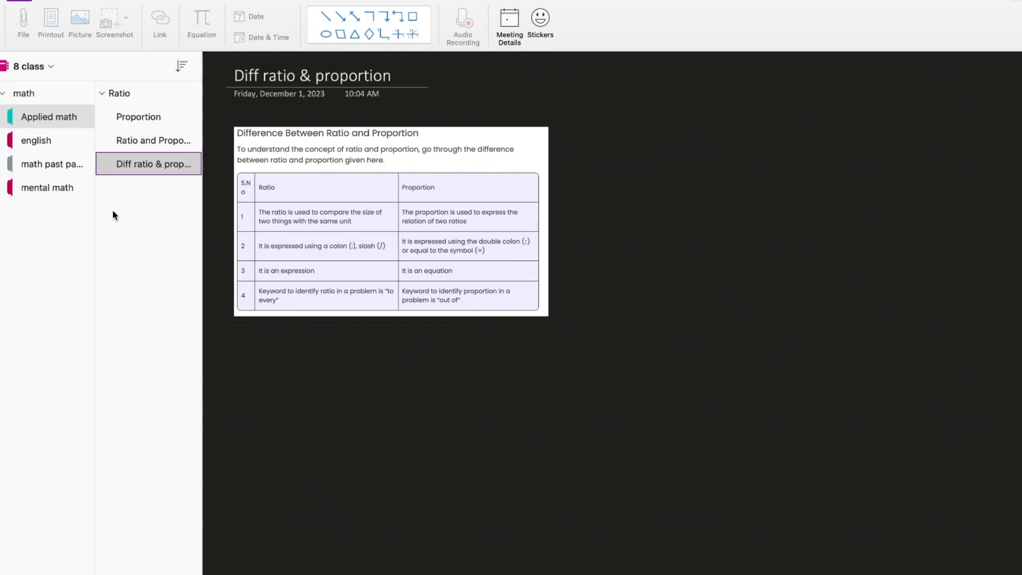
# Open the Ratio page, collapse its subpages and expand them again
pyautogui.click(124, 94)
pyautogui.click(103, 93)
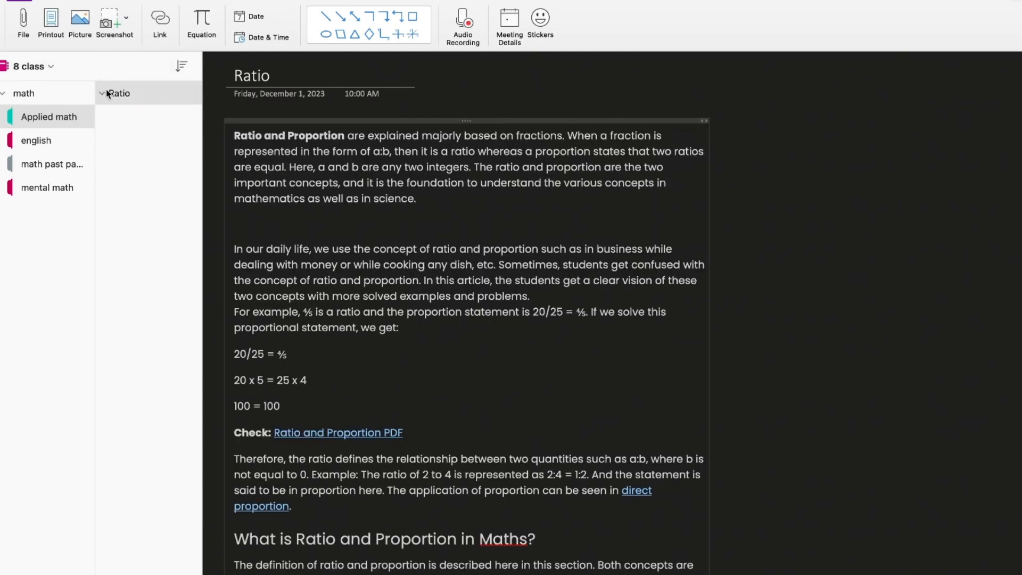
pyautogui.click(102, 94)
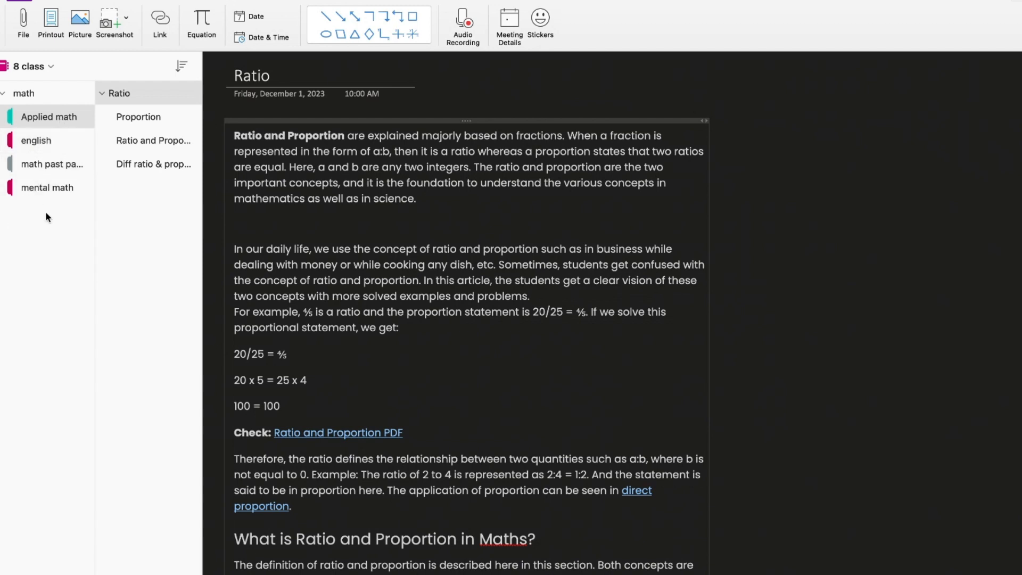
# Create a section group named "non math" inside the math group
pyautogui.rightClick(59, 190)
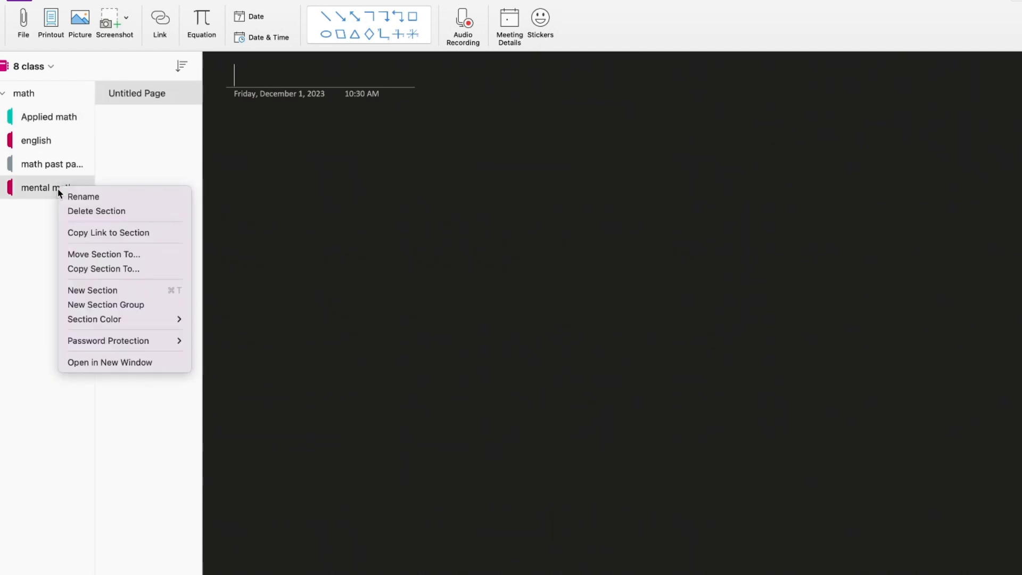
pyautogui.click(149, 304)
pyautogui.write('non math')
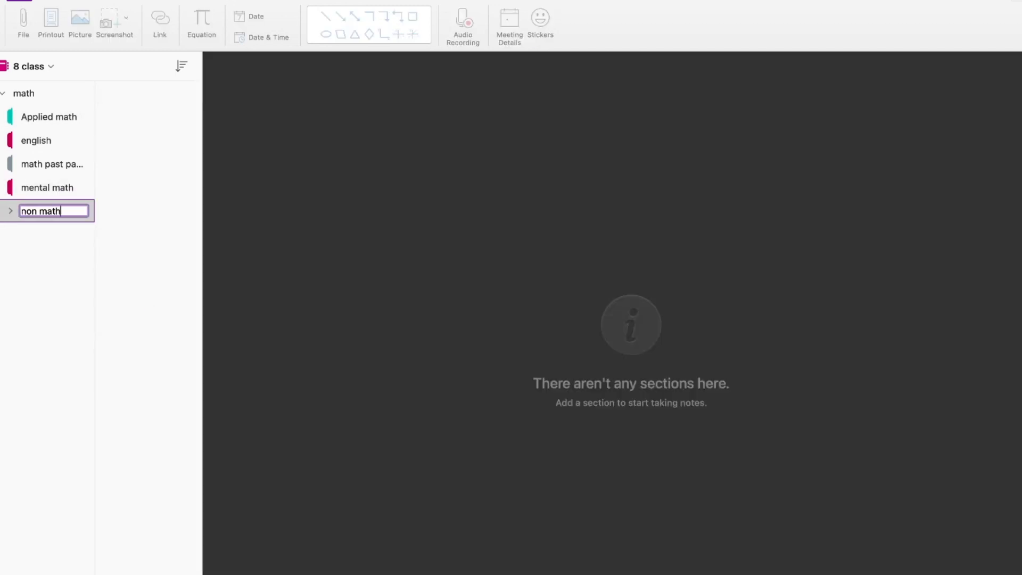
# Move the english section into the non math section group and expand that group
pyautogui.moveTo(62, 138); pyautogui.dragTo(62, 206)
pyautogui.click(69, 188)
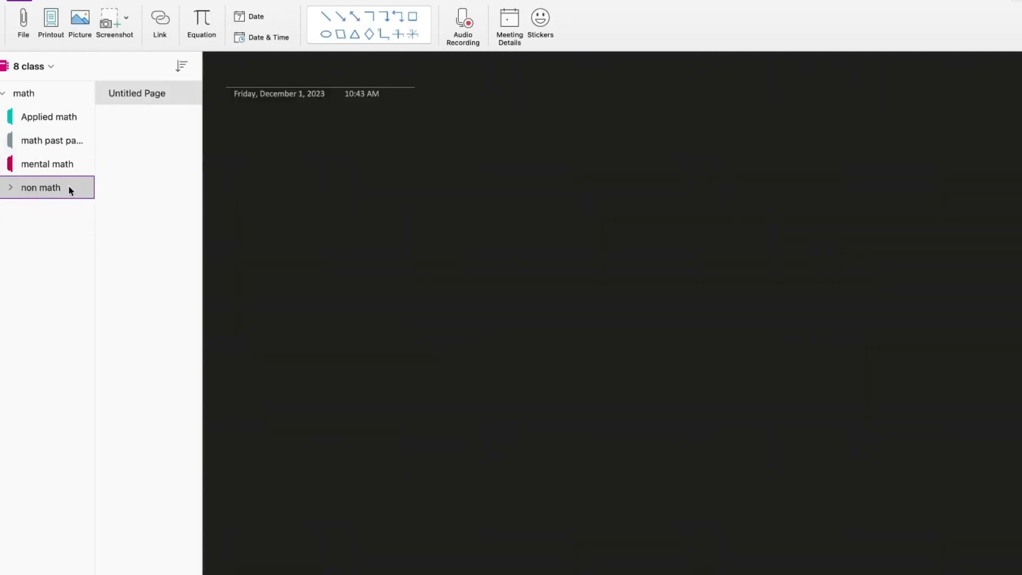
pyautogui.click(69, 188)
pyautogui.click(49, 92)
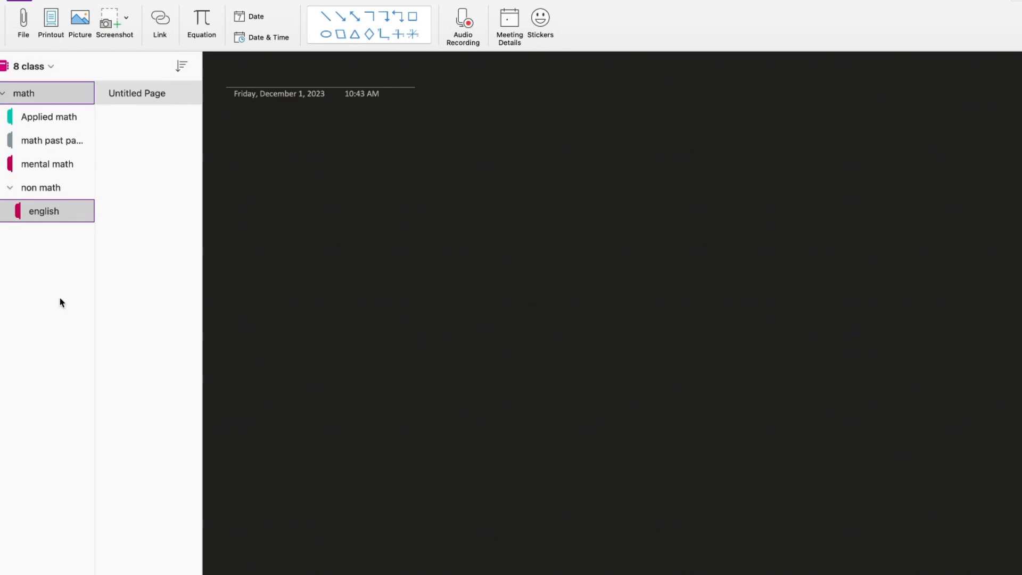
# Add a new page to the Applied math section and place it below the "Diff ratio & proportion" subpage
pyautogui.click(63, 128)
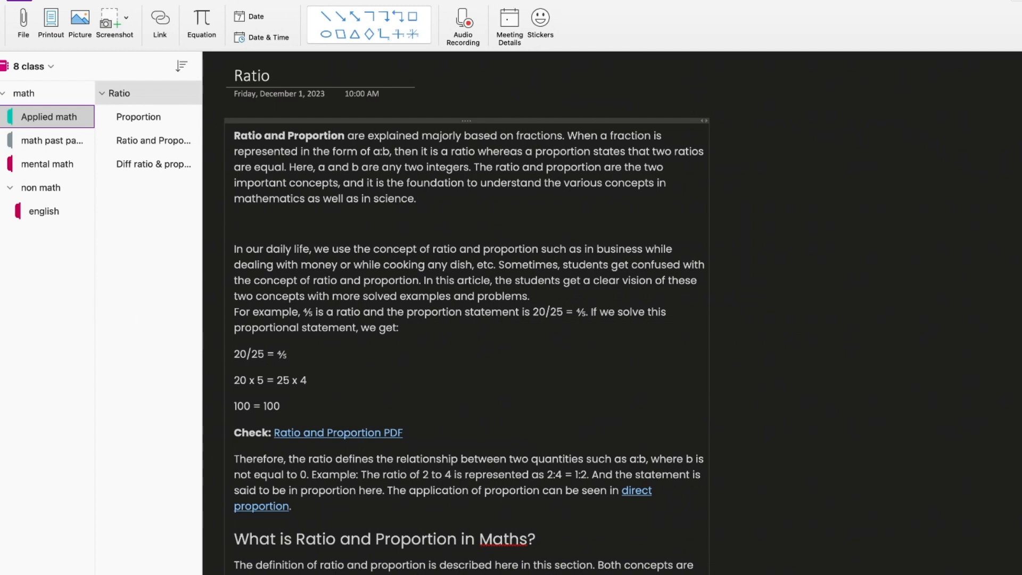
pyautogui.press('super+n')
pyautogui.moveTo(155, 117); pyautogui.dragTo(166, 201)
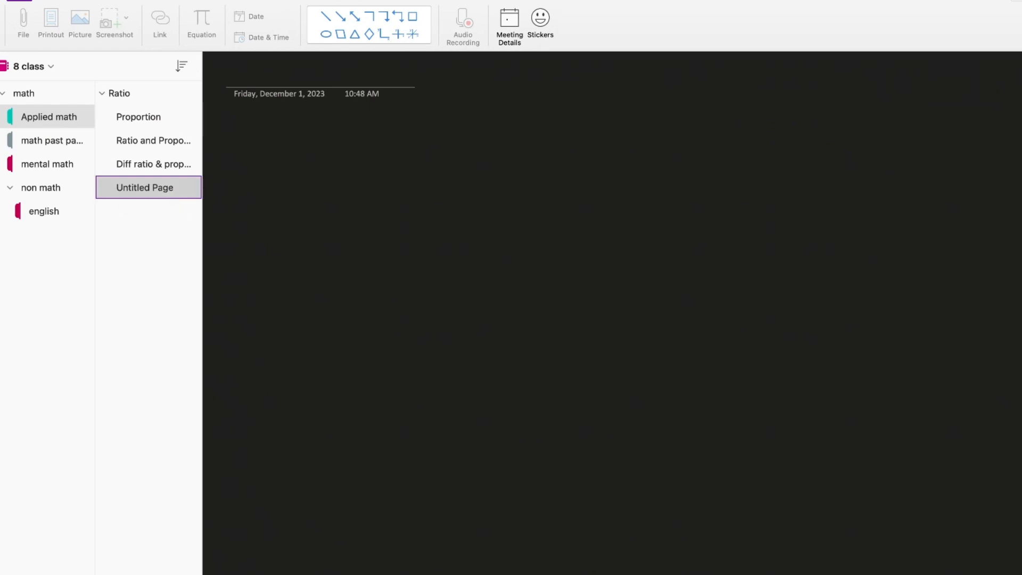
# Insert a table into the body of the new untitled page
pyautogui.click(259, 159)
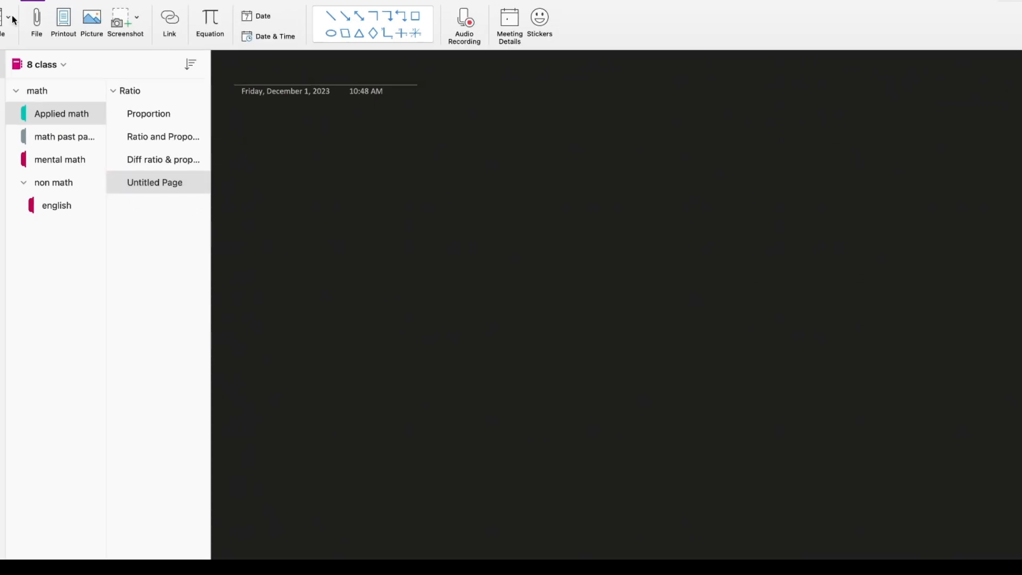
pyautogui.click(1, 21)
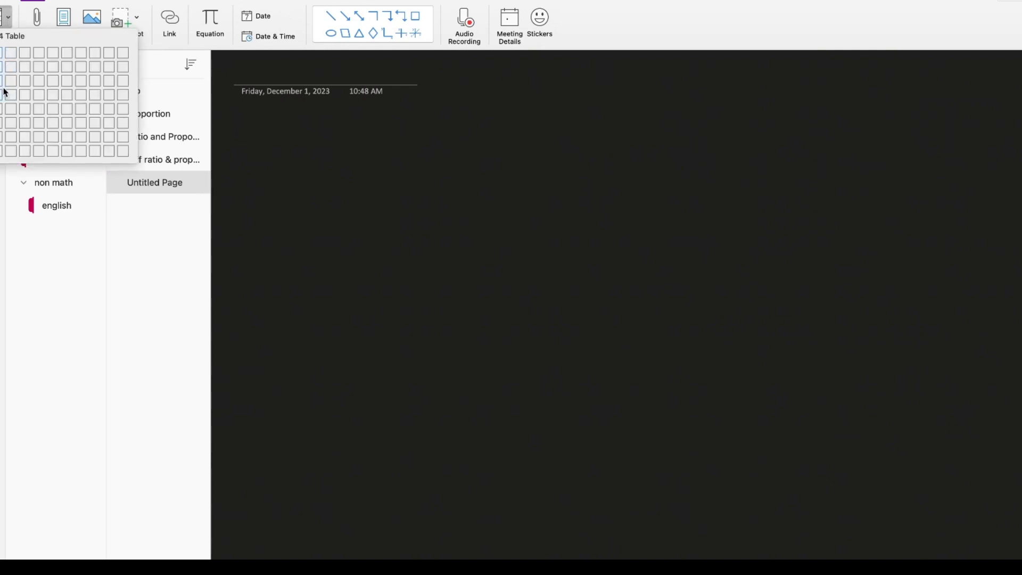
pyautogui.click(85, 120)
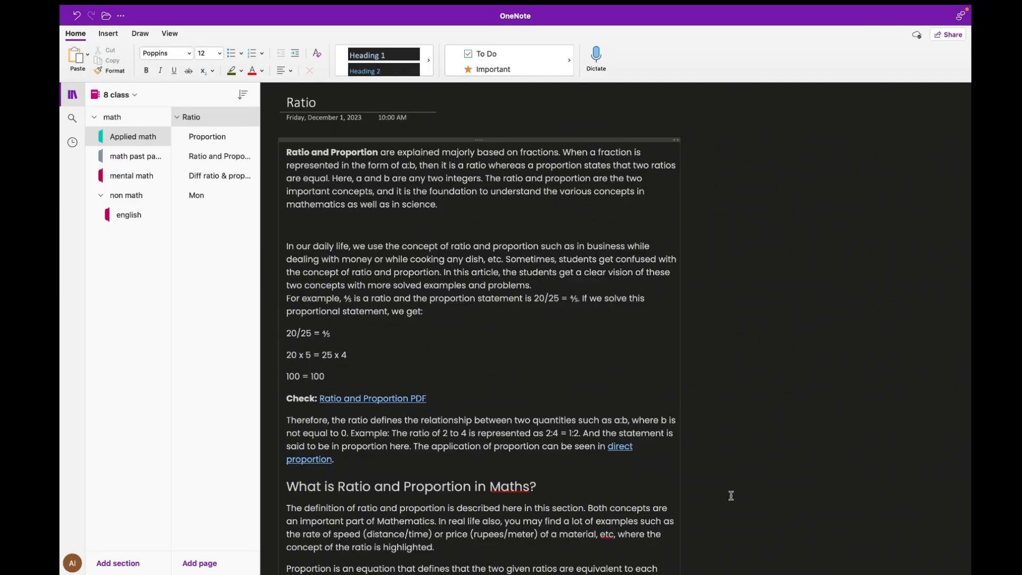
# On the Ratio and Proportion page, tag the last bullet, "Componendo and dividendo", as Remember for later
pyautogui.click(214, 151)
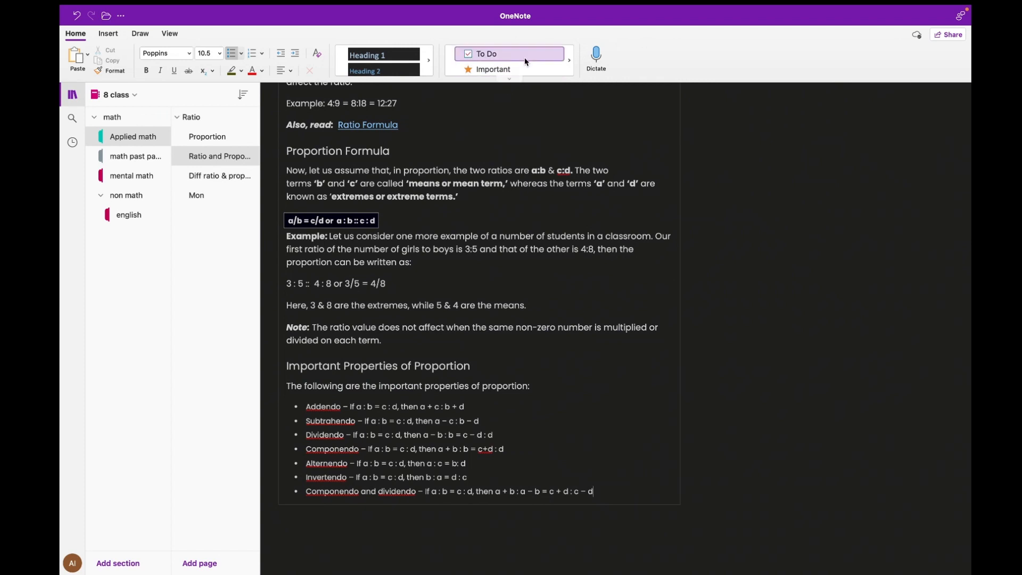
pyautogui.click(511, 80)
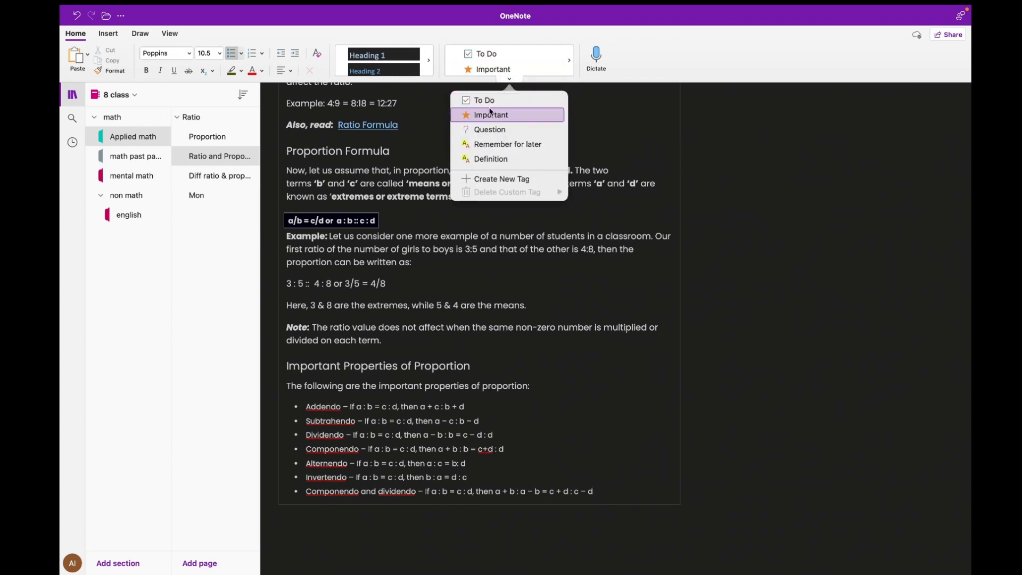
pyautogui.click(509, 146)
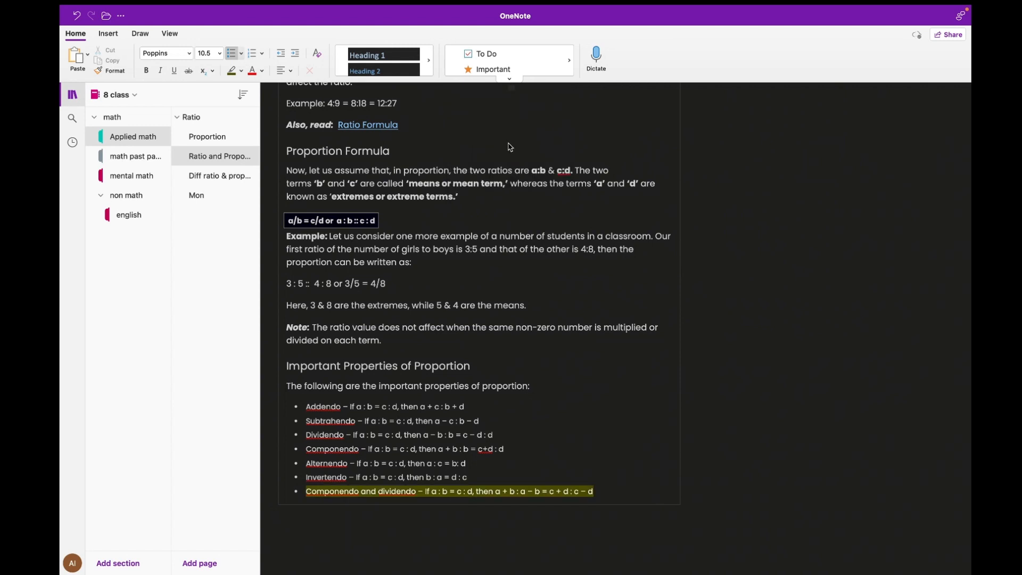
# Tag the "Ratio and Proportion Formula" heading at the start of the page as Remember for later
pyautogui.scroll(6, 459, 154)
pyautogui.tripleClick(459, 153)
pyautogui.click(509, 78)
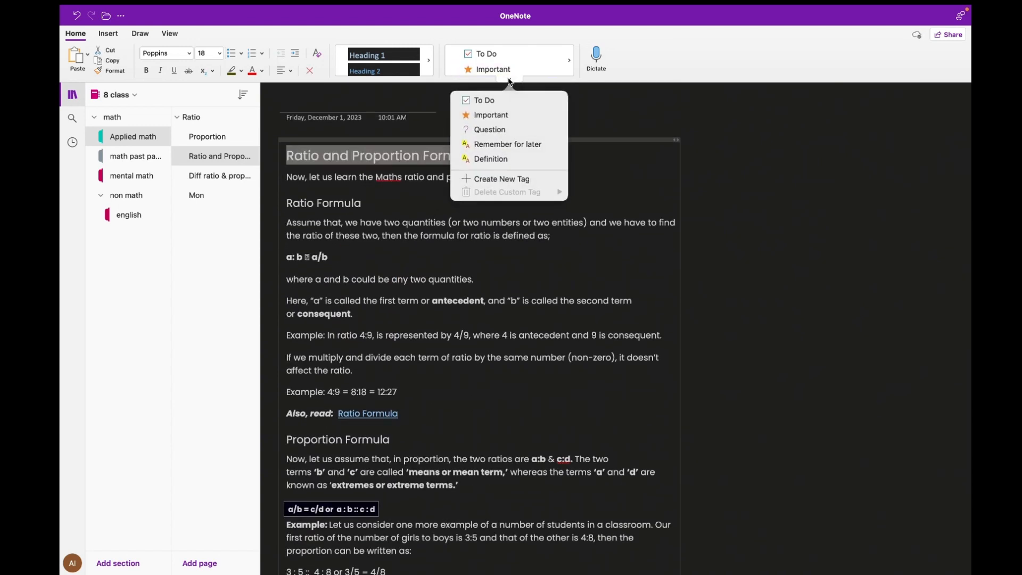
pyautogui.click(503, 149)
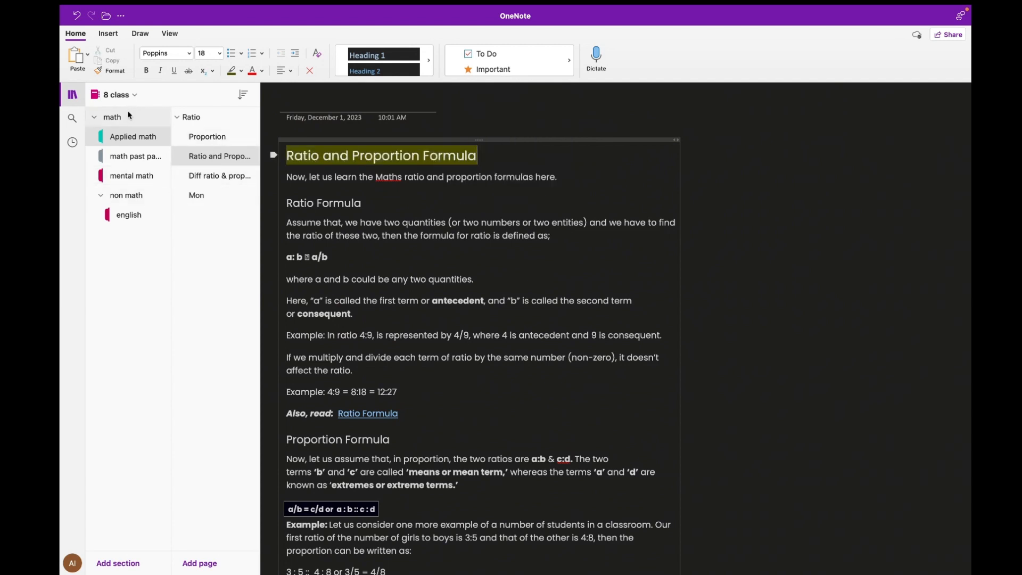
# In the "AS We master of fate" notebook, tag the "Aesthetics" page title as Remember for later
pyautogui.click(130, 93)
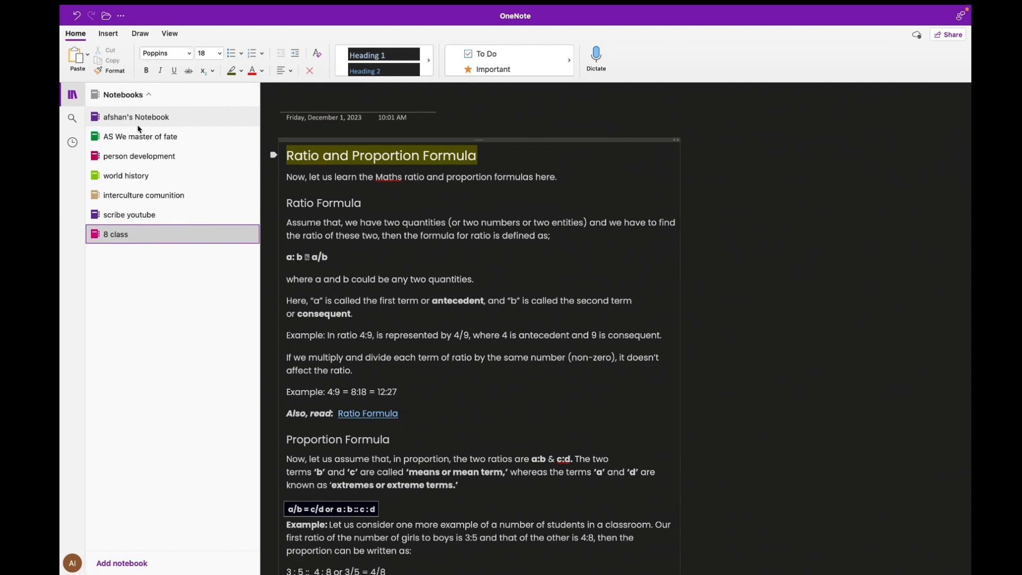
pyautogui.click(153, 137)
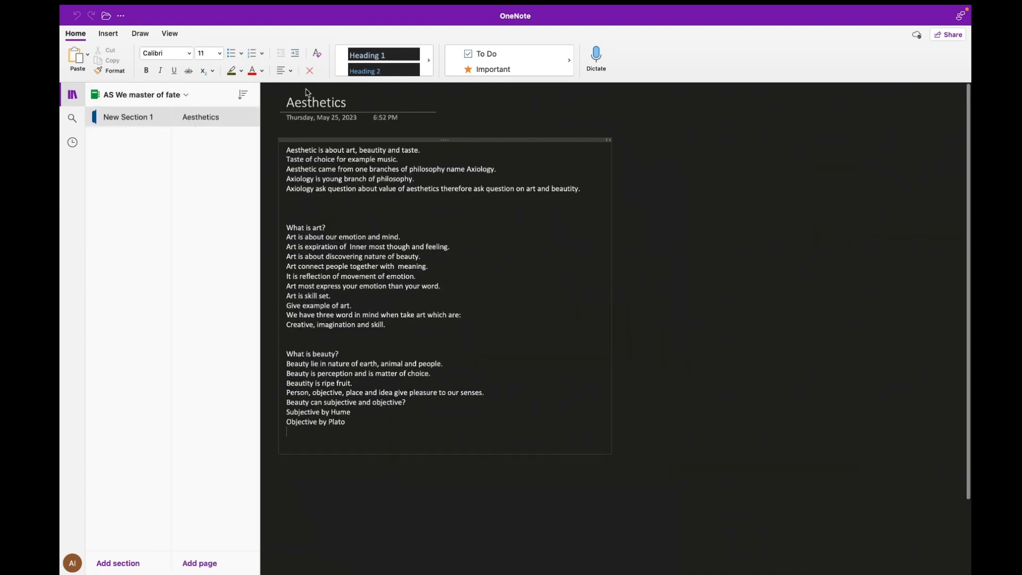
pyautogui.moveTo(347, 102); pyautogui.dragTo(278, 103)
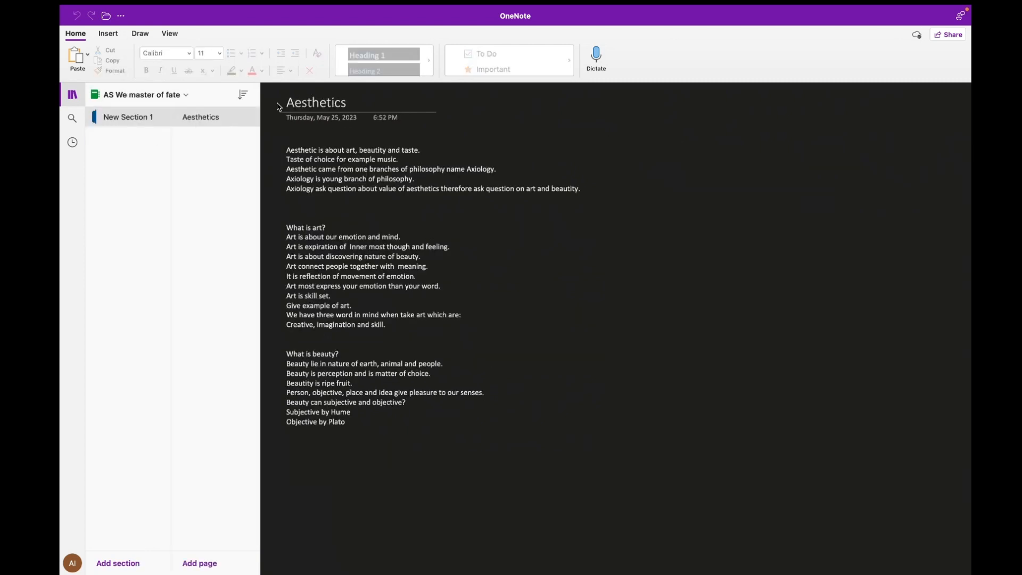
pyautogui.click(509, 79)
pyautogui.click(504, 142)
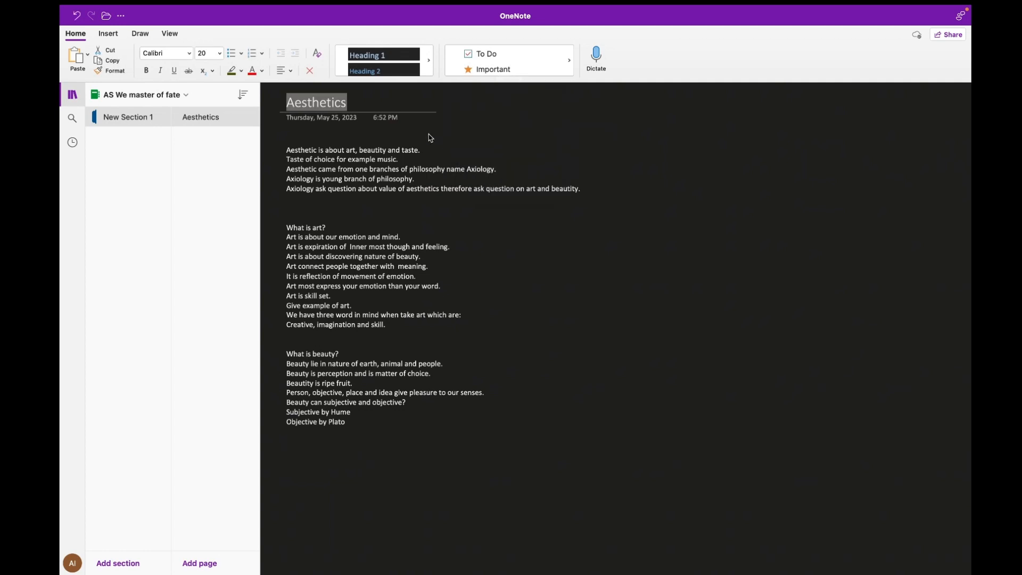
# Return to the 8 class notebook and open the Ratio page in the Applied math section
pyautogui.click(136, 94)
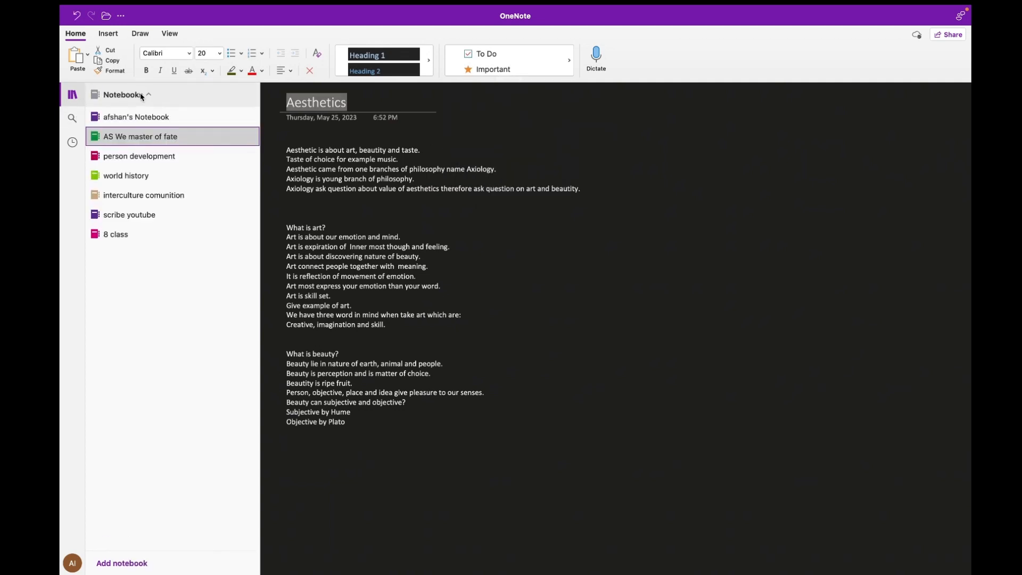
pyautogui.click(128, 234)
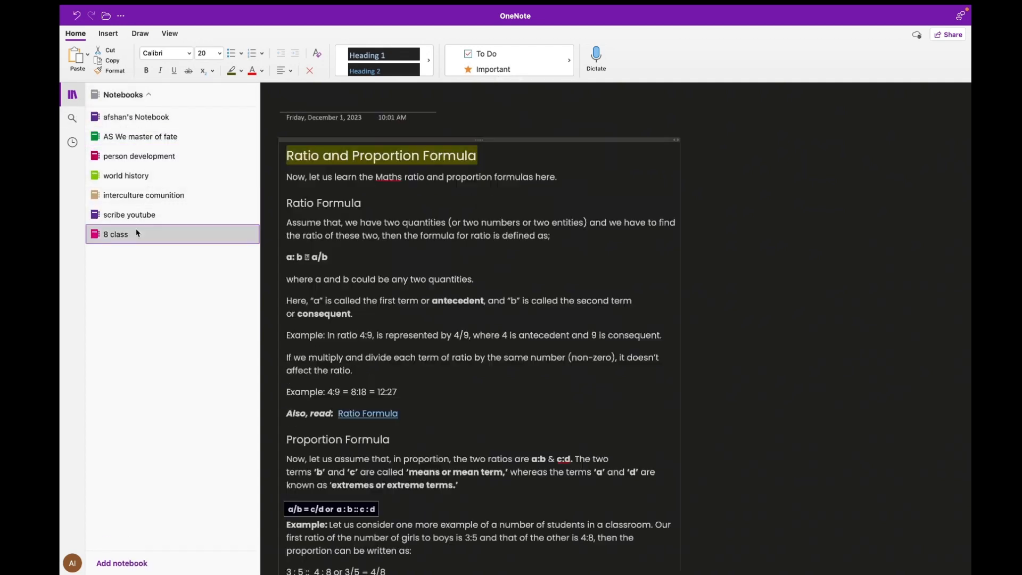
pyautogui.click(206, 116)
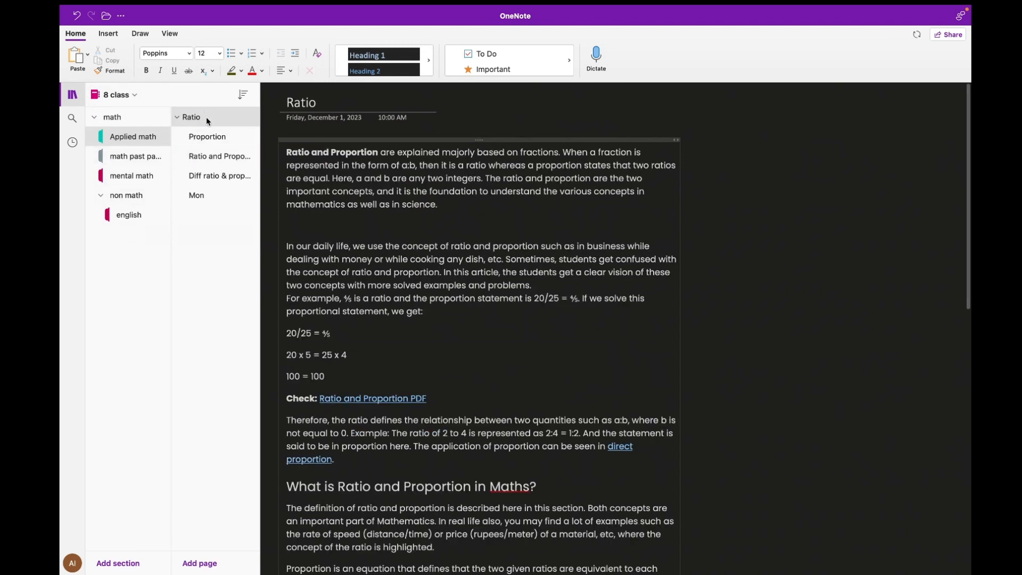
# Search all notebooks for "Remember for later" tags and open the "Componendo and dividendo" result
pyautogui.click(80, 120)
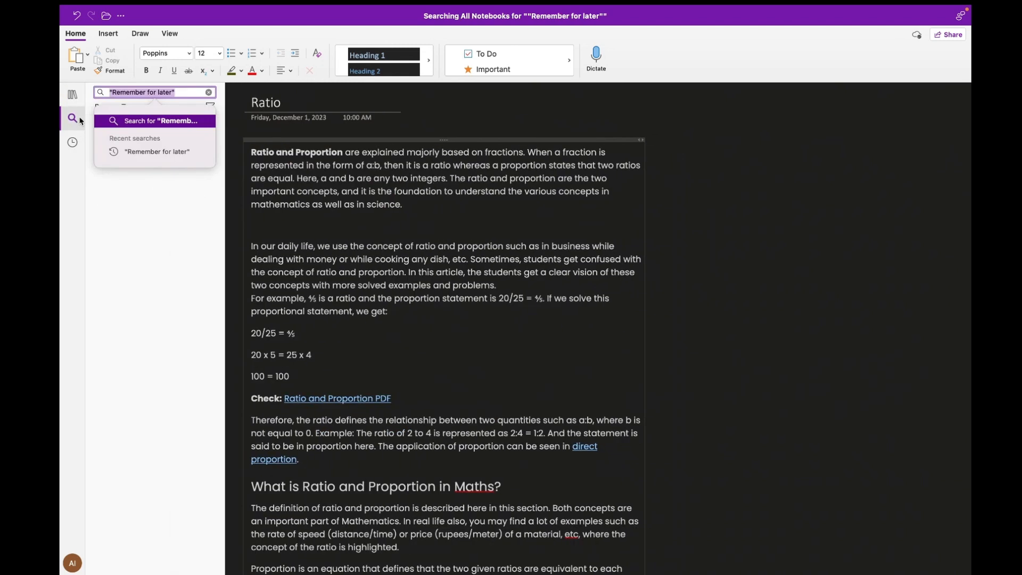
pyautogui.click(135, 282)
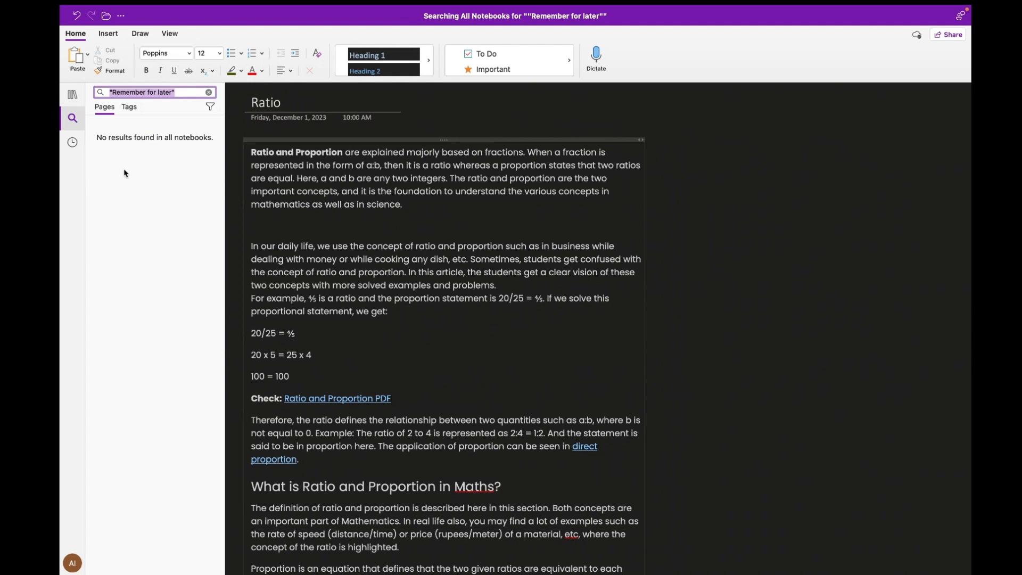
pyautogui.click(130, 110)
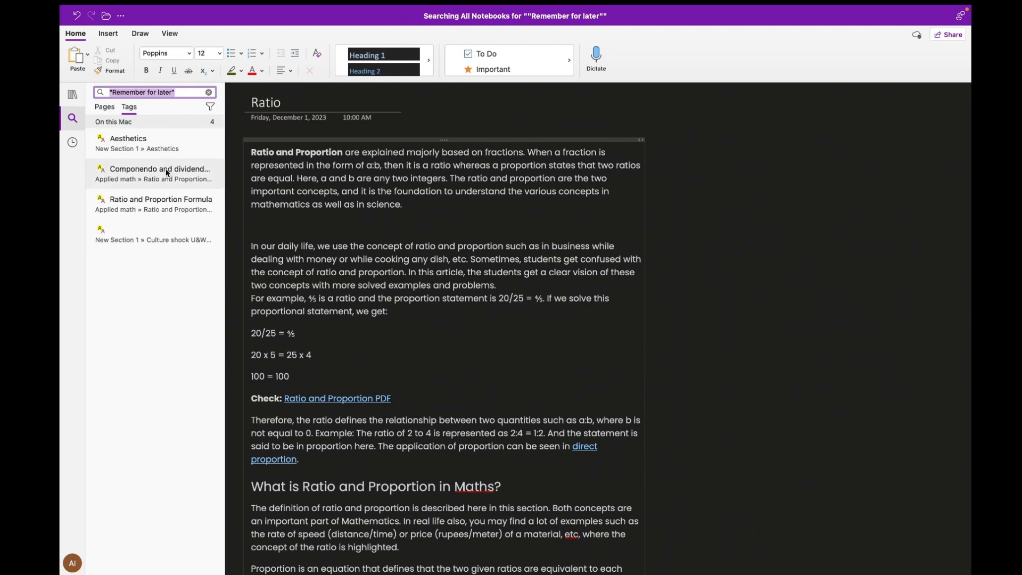
pyautogui.click(140, 181)
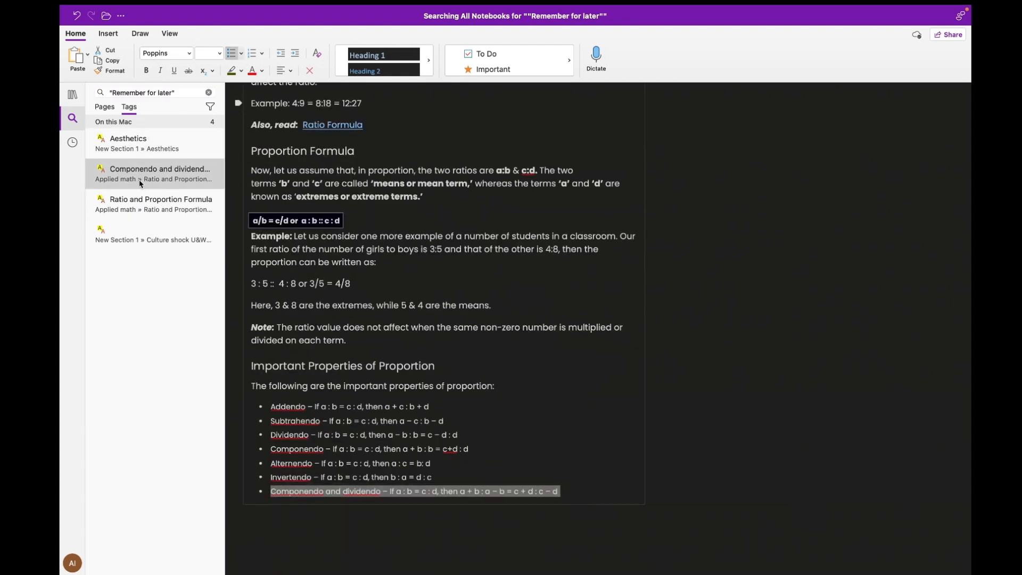
# Remove the Remember for later tag from the "Ratio and Proportion Formula" heading
pyautogui.scroll(5, 311, 170)
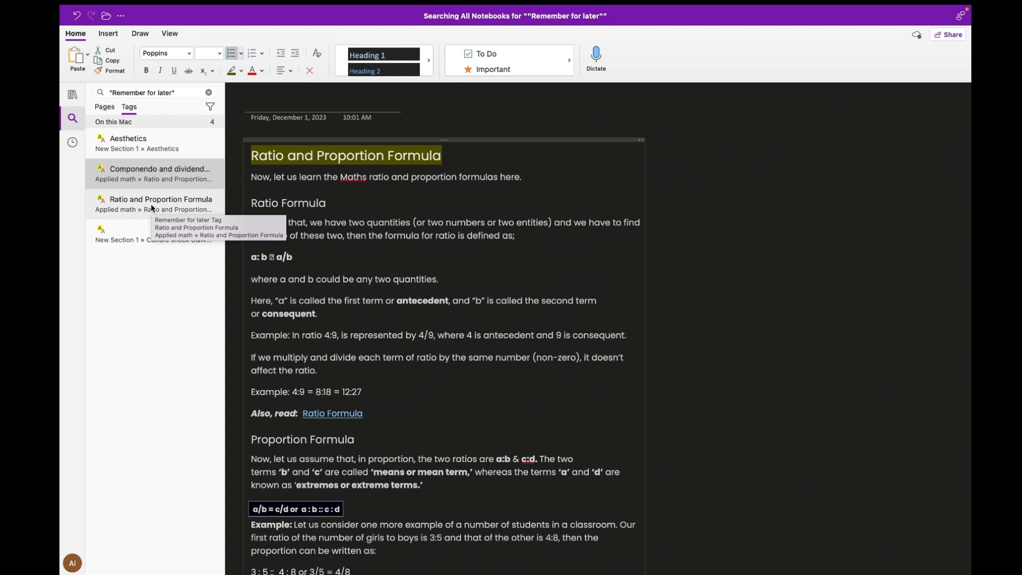
pyautogui.tripleClick(520, 162)
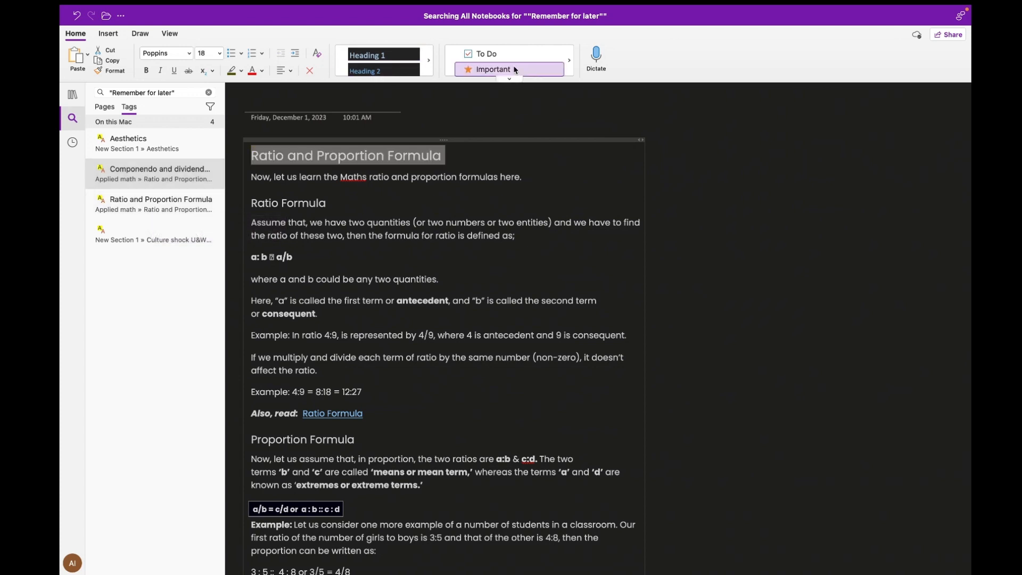
pyautogui.click(511, 77)
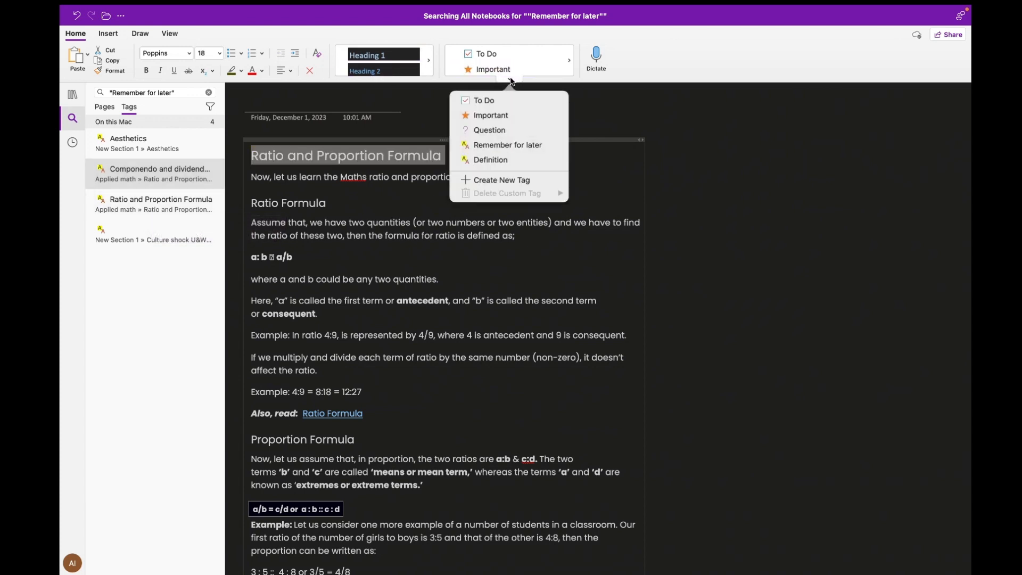
pyautogui.click(505, 146)
pyautogui.click(454, 154)
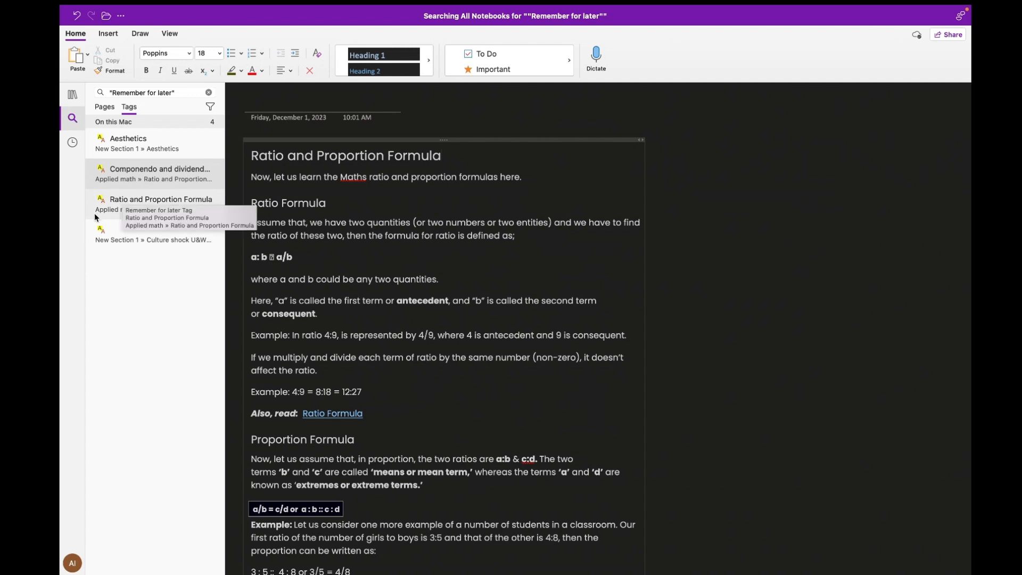
pyautogui.scroll(-3, 425, 309)
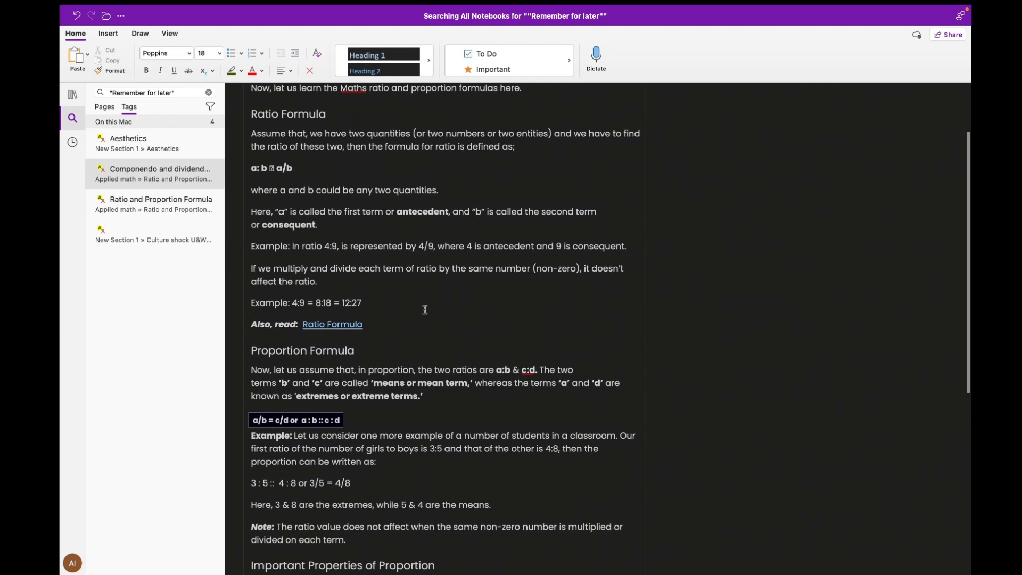
pyautogui.scroll(3, 425, 310)
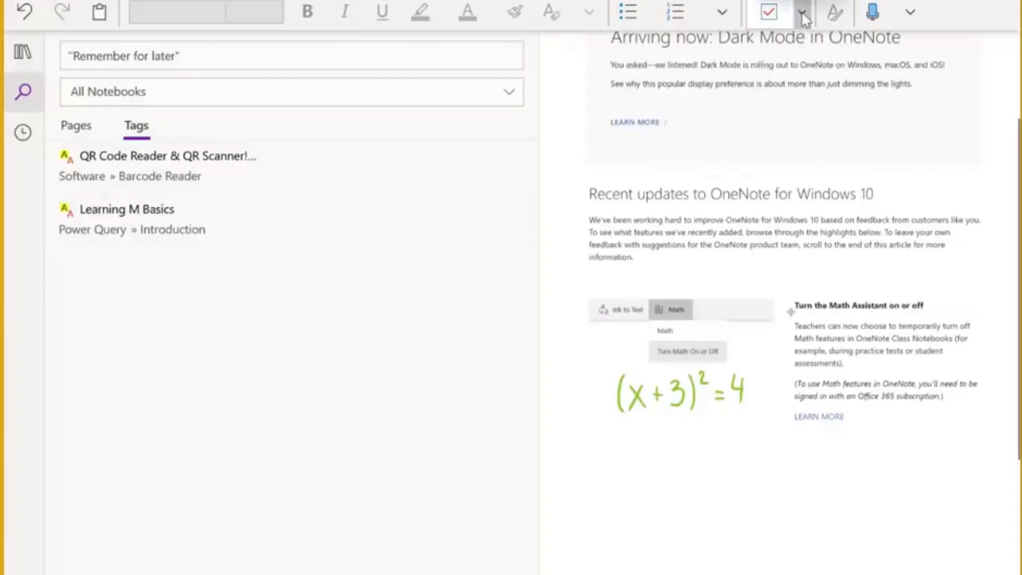
# Create a custom tag named "Follow Up With Team" with the yellow triangle icon, and view it in the list of tags
pyautogui.click(803, 15)
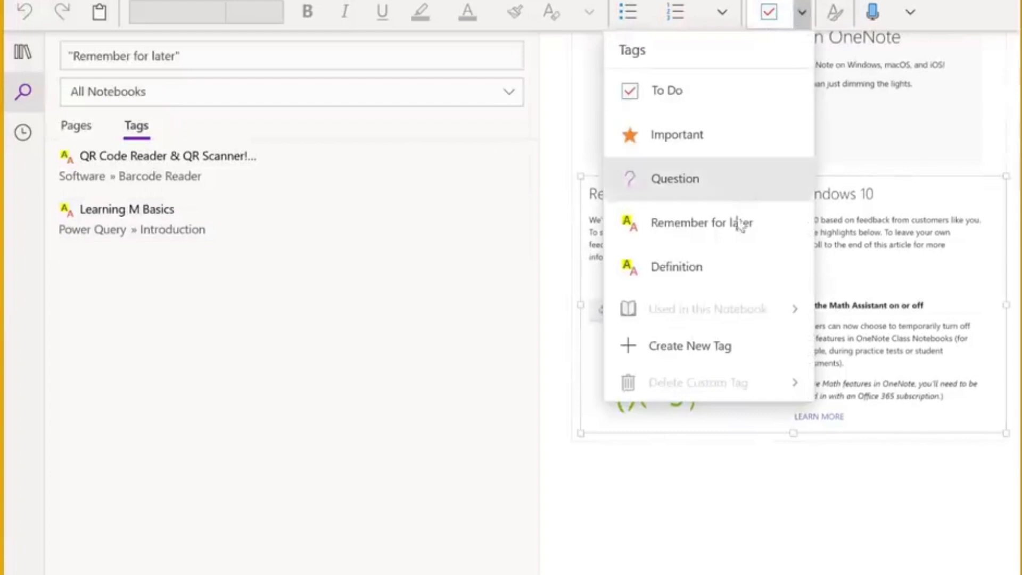
pyautogui.click(748, 349)
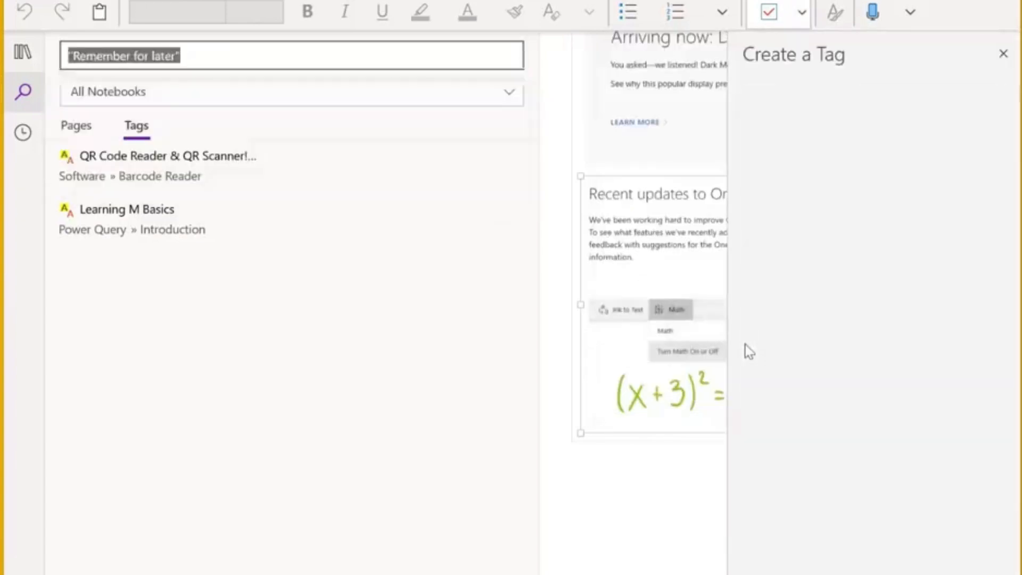
pyautogui.write('Foll')
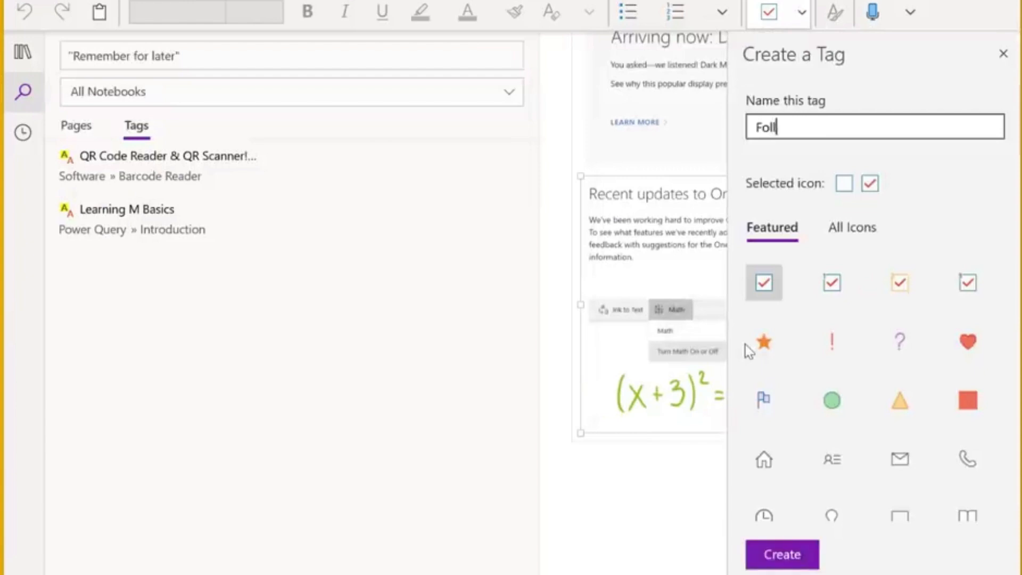
pyautogui.write('ow Up With Team')
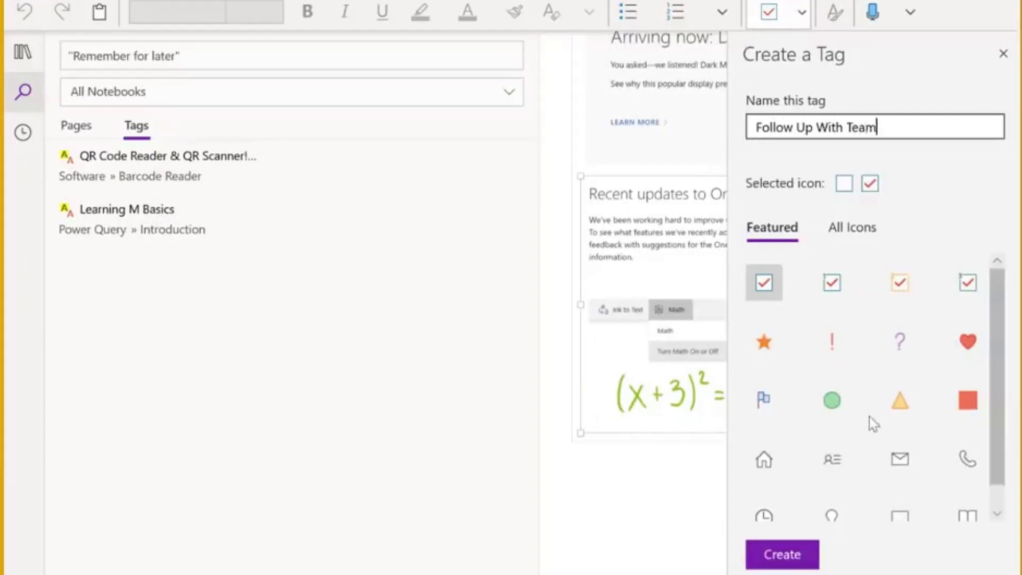
pyautogui.click(893, 410)
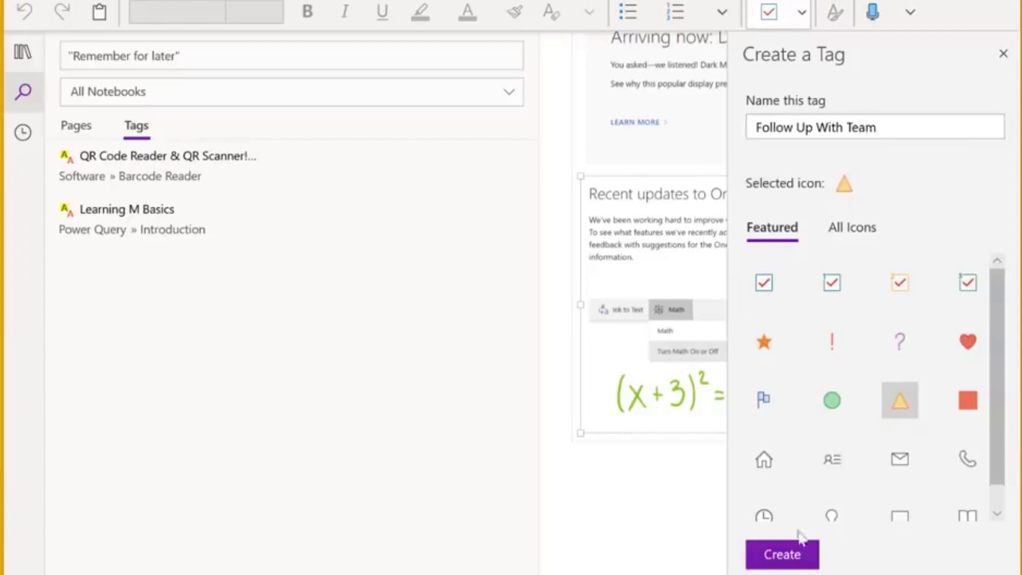
pyautogui.click(794, 559)
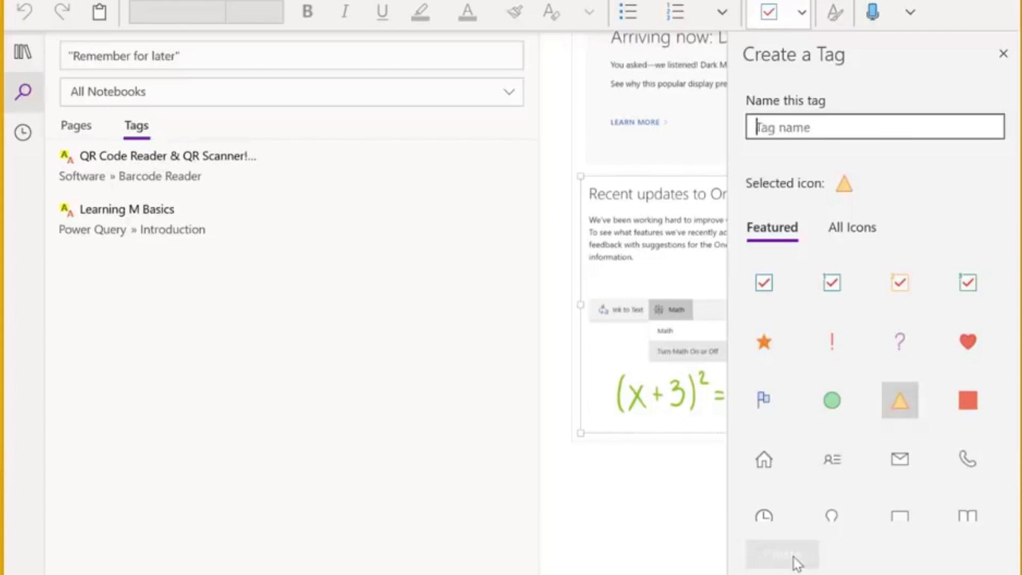
pyautogui.click(1000, 55)
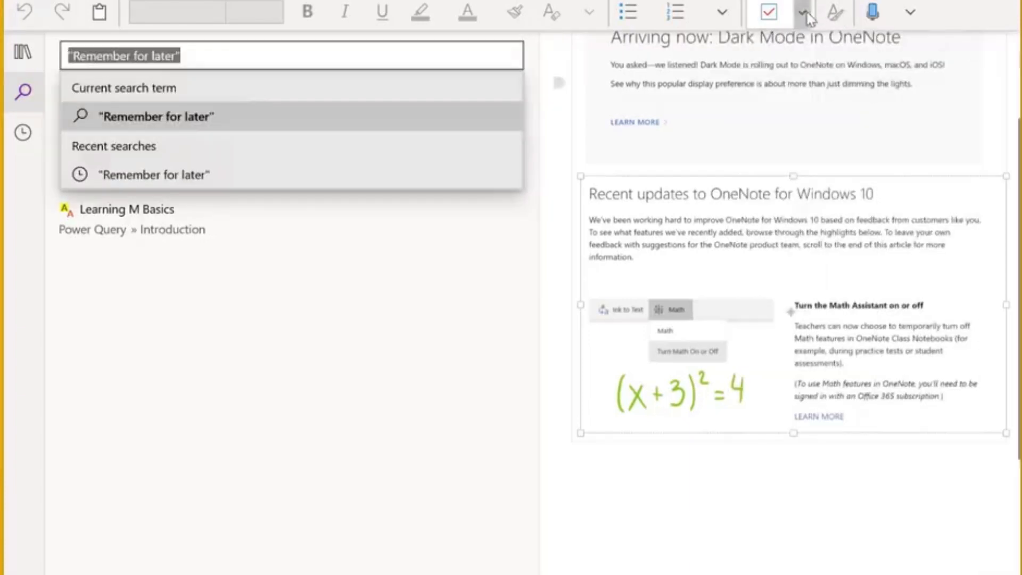
pyautogui.click(803, 14)
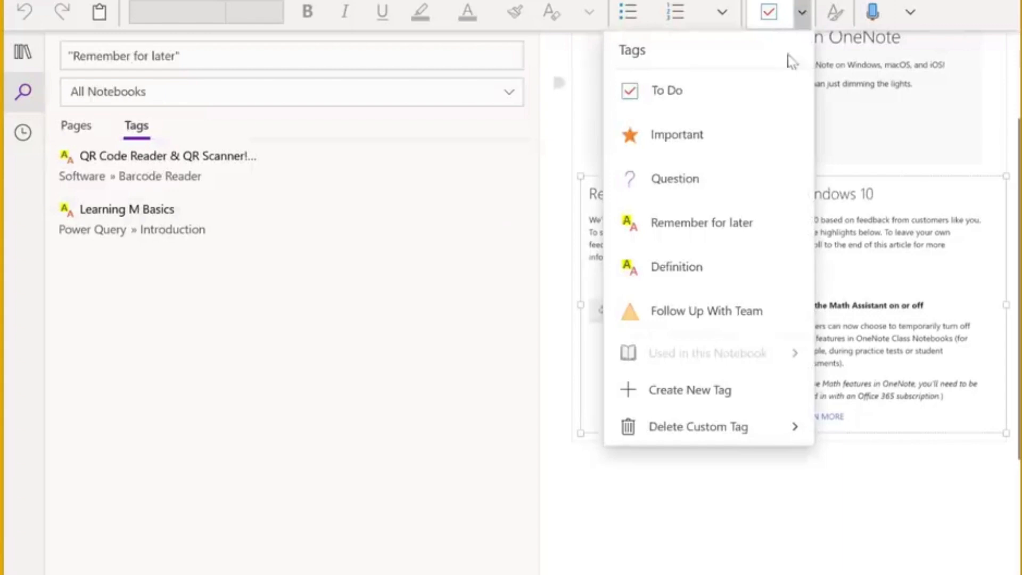